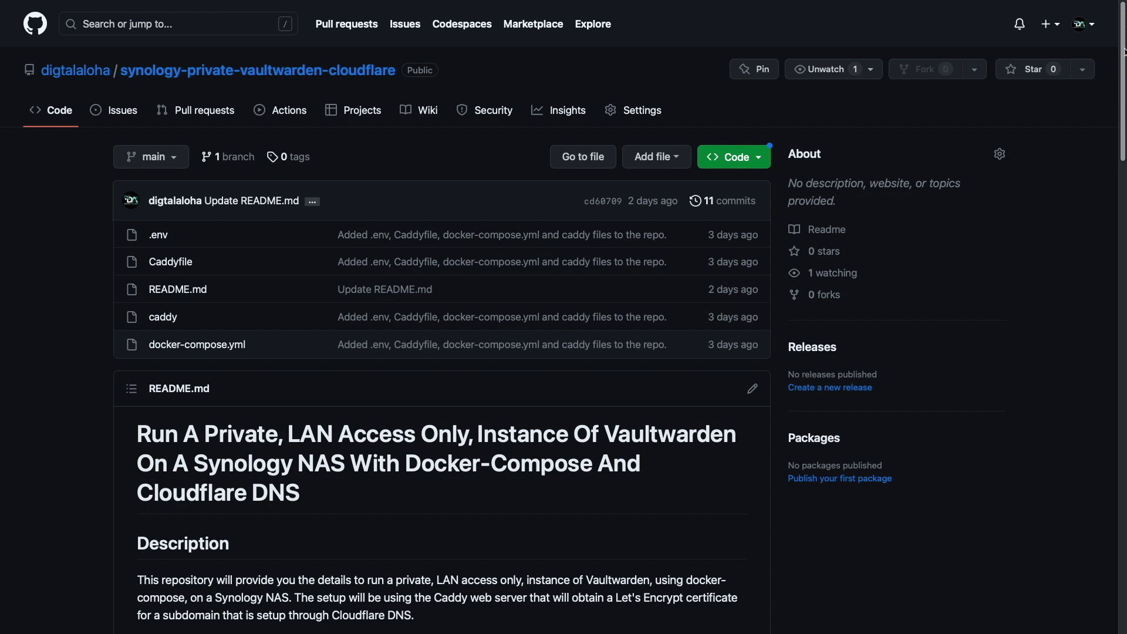
Find the Docker package in Package Center and install it.
{"action": "scroll", "coordinate": [1124, 52], "scroll_direction": "down", "scroll_amount": 6}
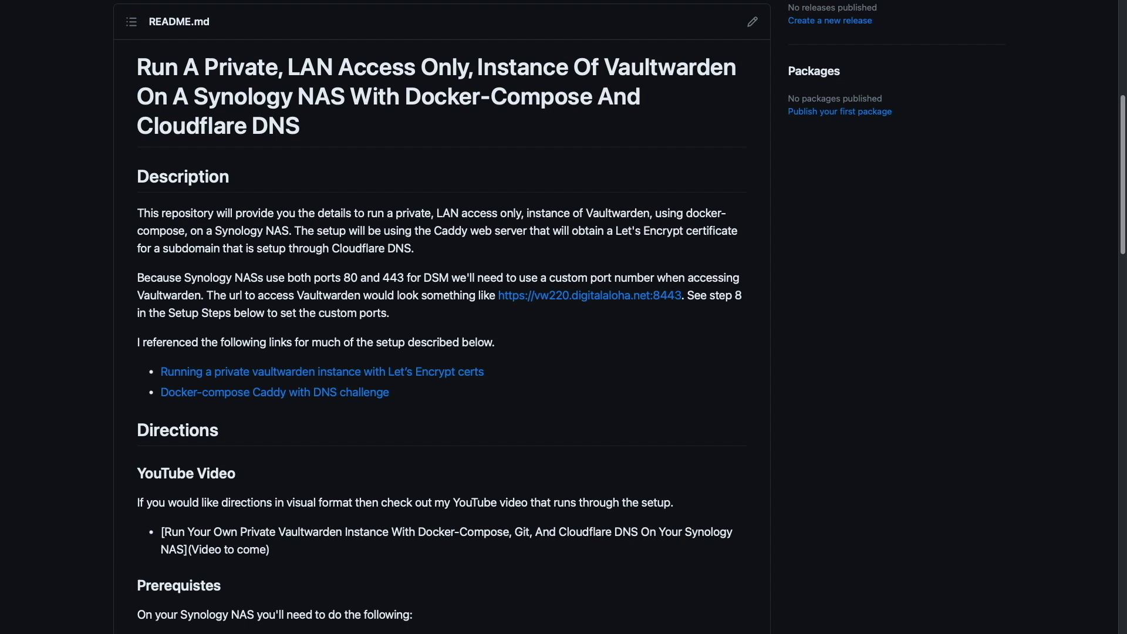
{"action": "scroll", "coordinate": [441, 317], "scroll_direction": "down", "scroll_amount": 6}
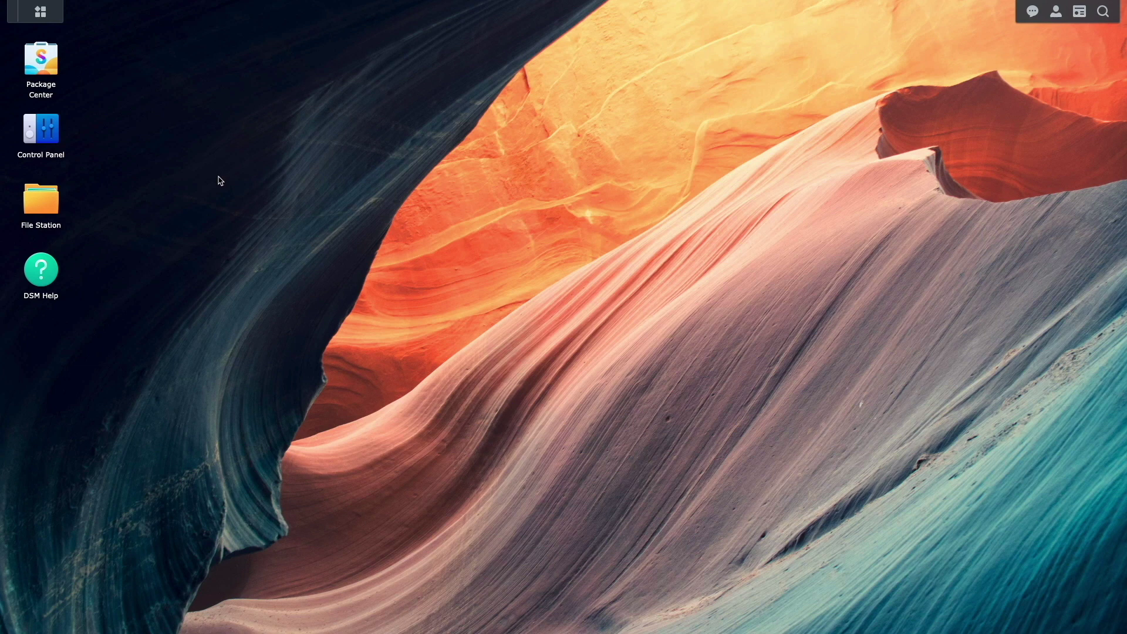
{"action": "left_click", "coordinate": [52, 62]}
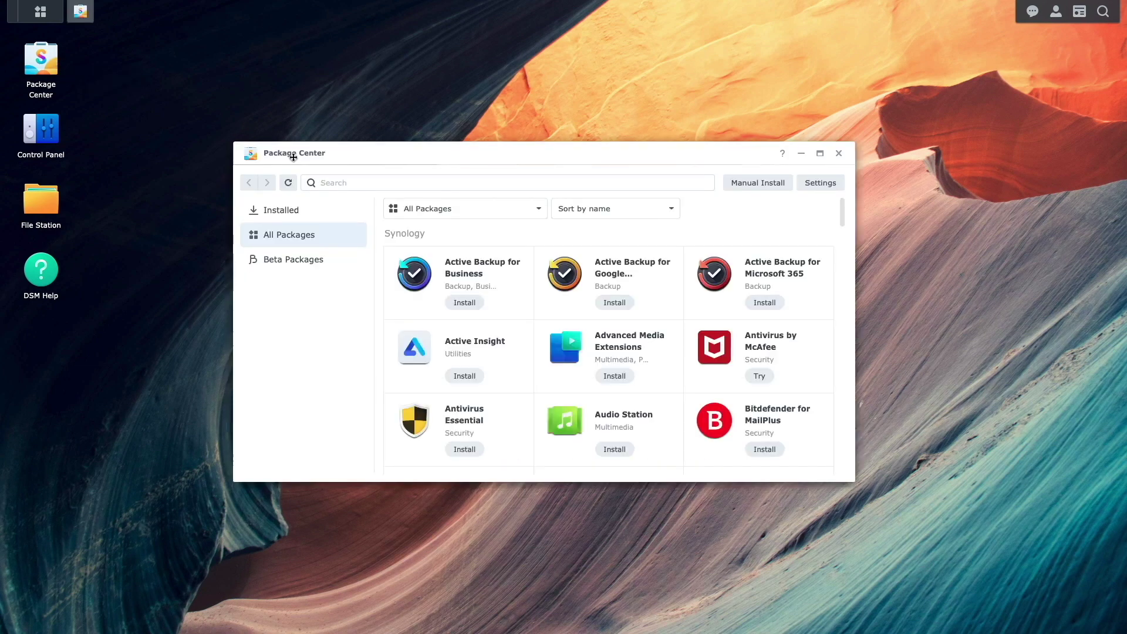
{"action": "left_click", "coordinate": [329, 182]}
{"action": "type", "text": "docker"}
{"action": "left_click", "coordinate": [407, 242]}
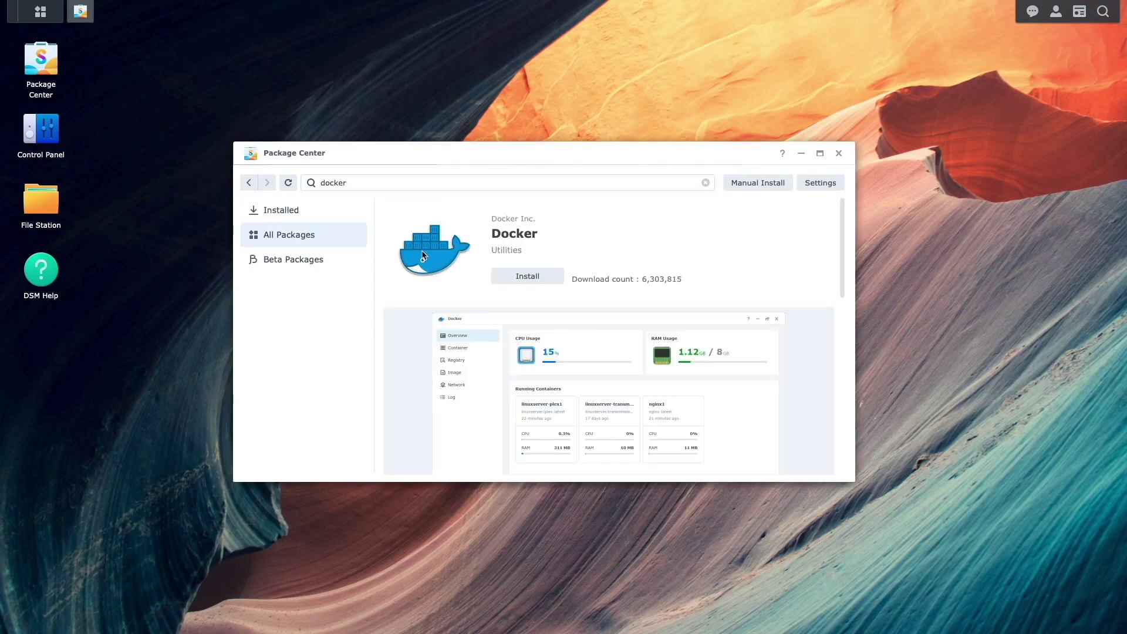
{"action": "left_click", "coordinate": [504, 281]}
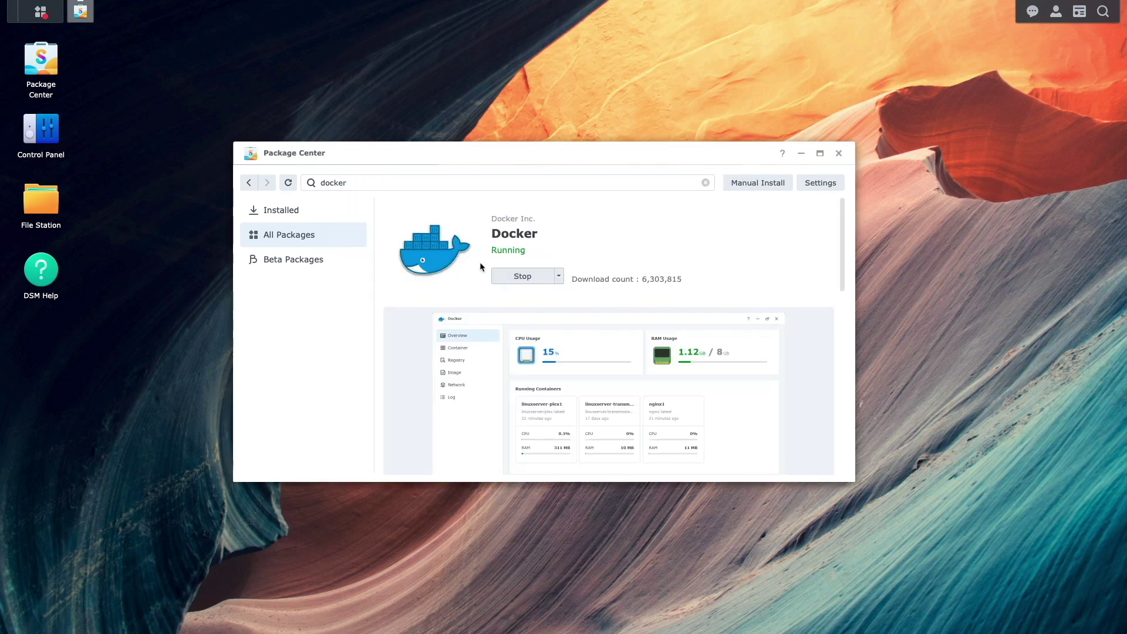
Search for git and install the Git Server package.
{"action": "left_click", "coordinate": [376, 182]}
{"action": "key", "text": "ctrl+a"}
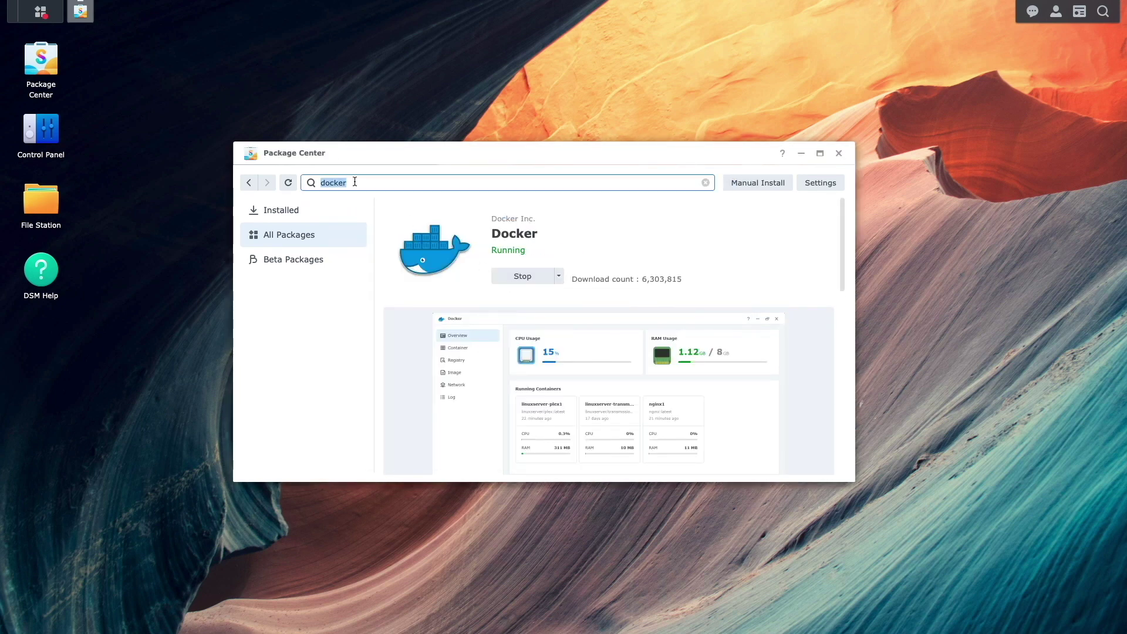
{"action": "type", "text": "git"}
{"action": "left_click", "coordinate": [449, 276]}
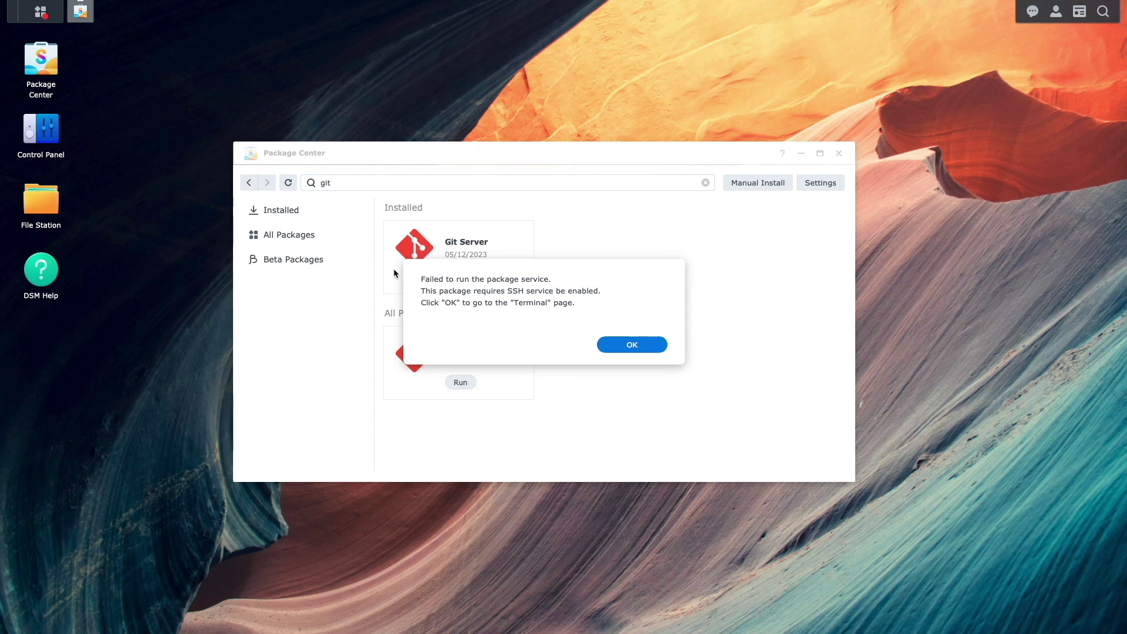
Enable the SSH service in Terminal & SNMP, apply it, then run Git Server.
{"action": "left_click", "coordinate": [609, 348]}
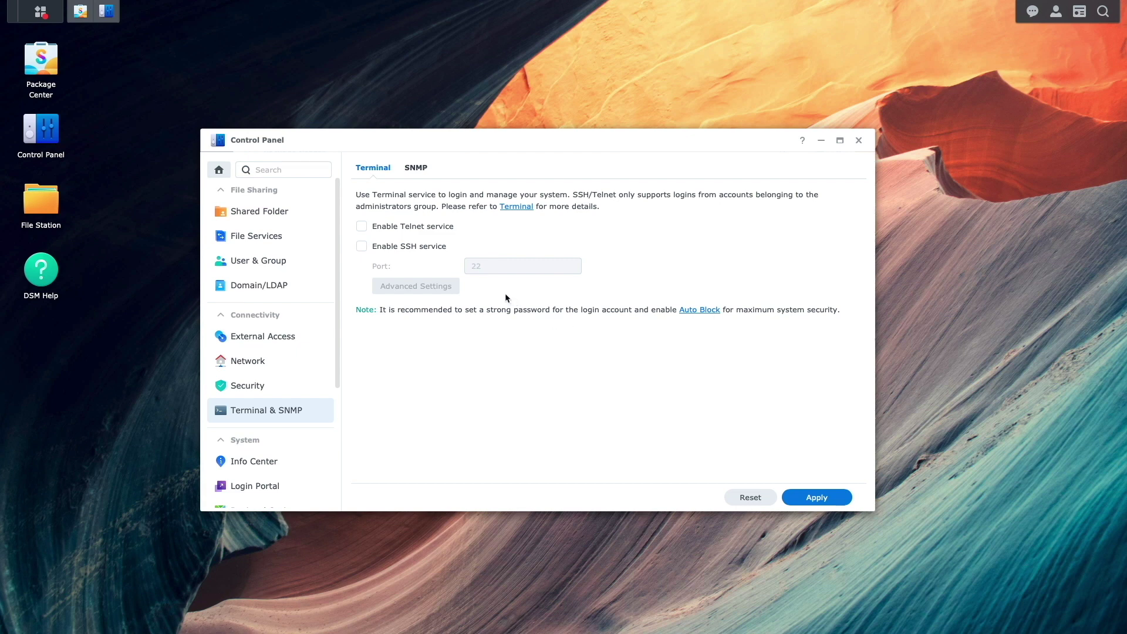
{"action": "left_click", "coordinate": [434, 249]}
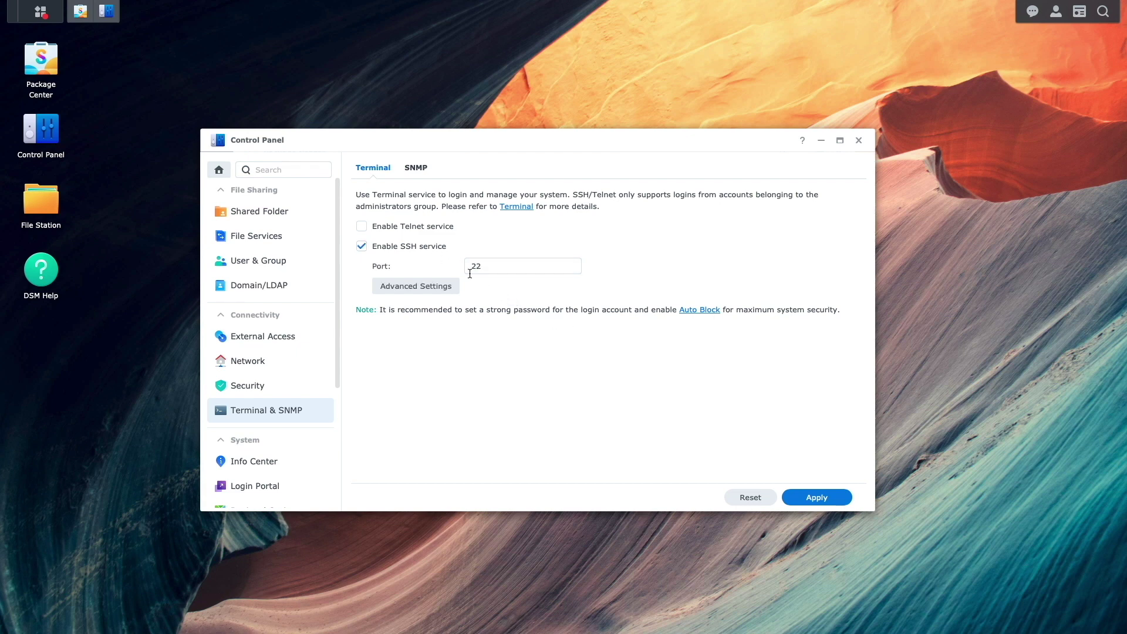
{"action": "left_click", "coordinate": [813, 497]}
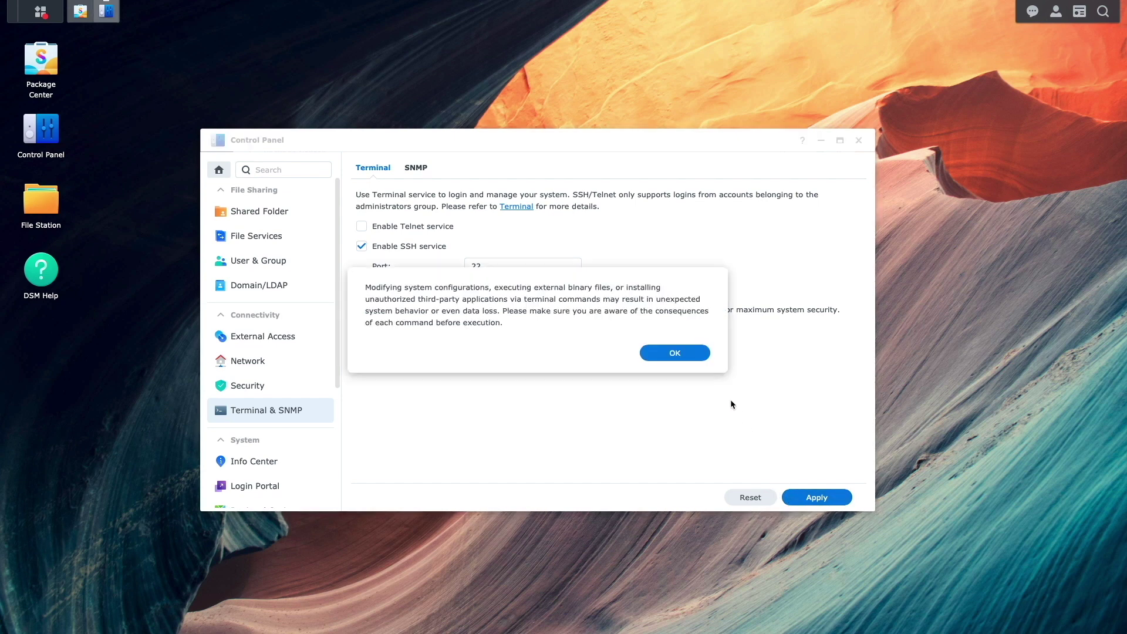
{"action": "left_click", "coordinate": [697, 354]}
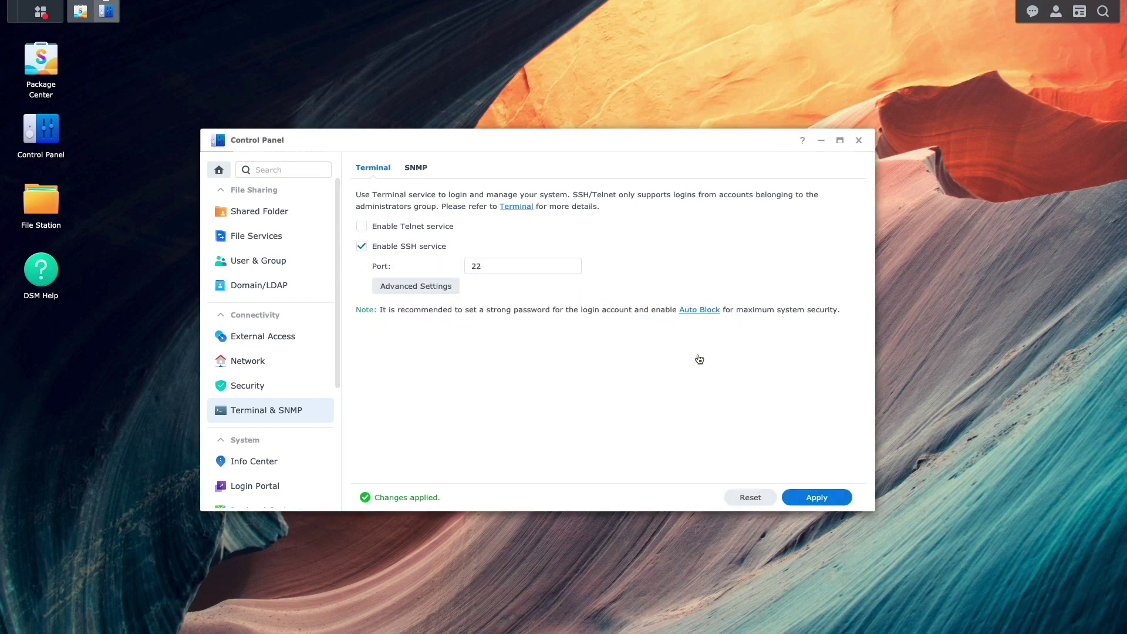
{"action": "left_click", "coordinate": [858, 140]}
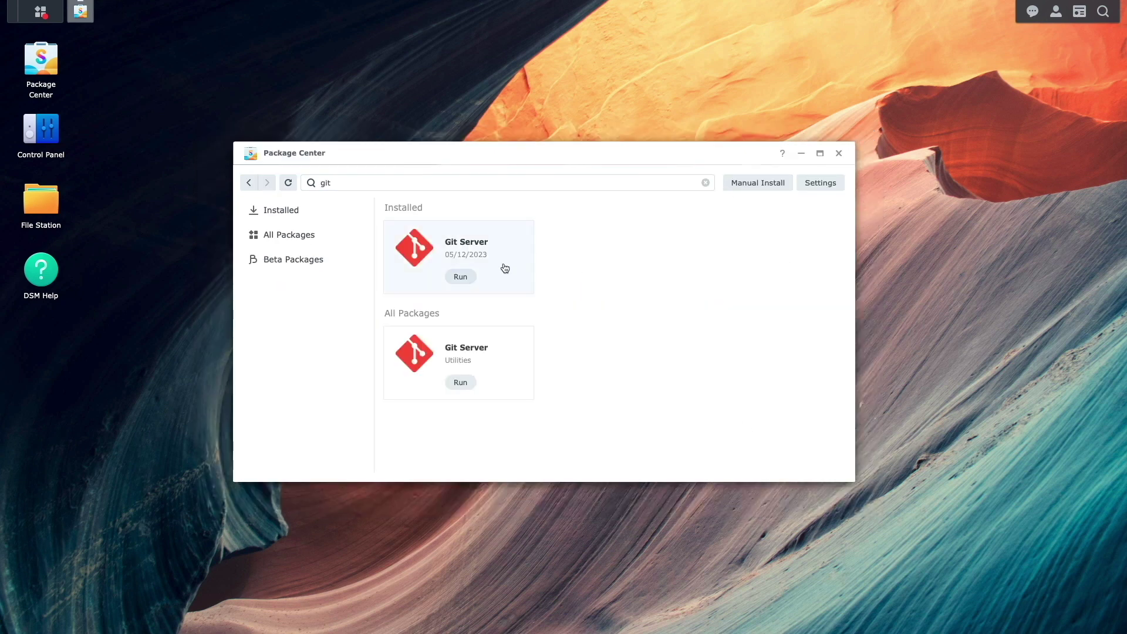
{"action": "left_click", "coordinate": [472, 280]}
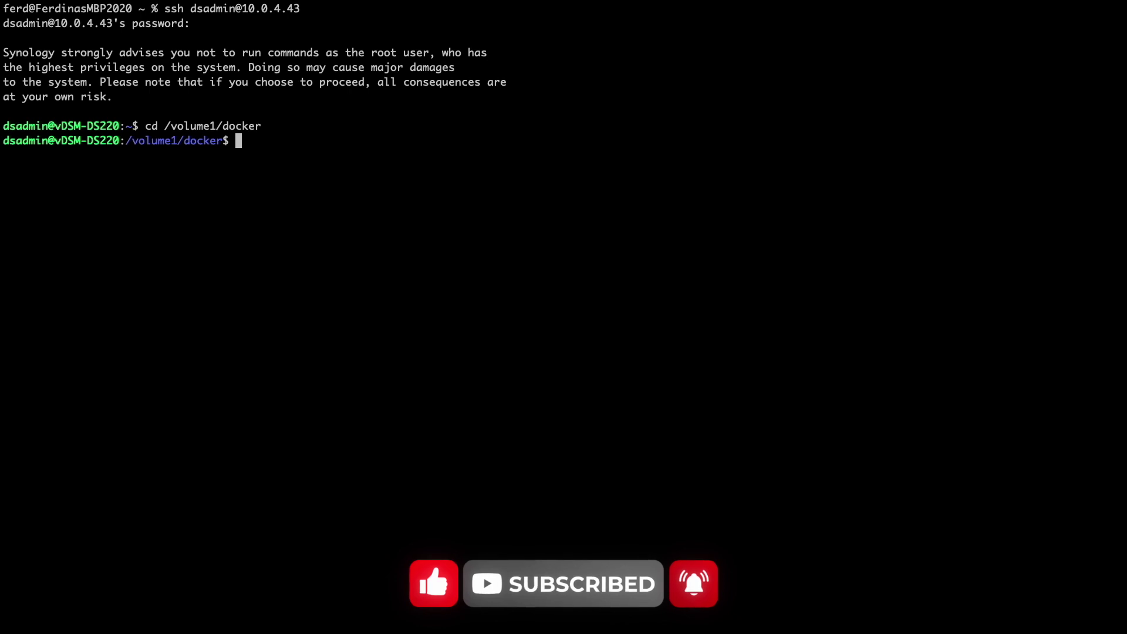
Clone the synology-private-vaultwarden-cloudflare repository with sudo git clone in /volume1/docker.
{"action": "type", "text": "sudo git clone https://github.com/digtalaloha/synology-private-vaultwarden-cloudflare.git"}
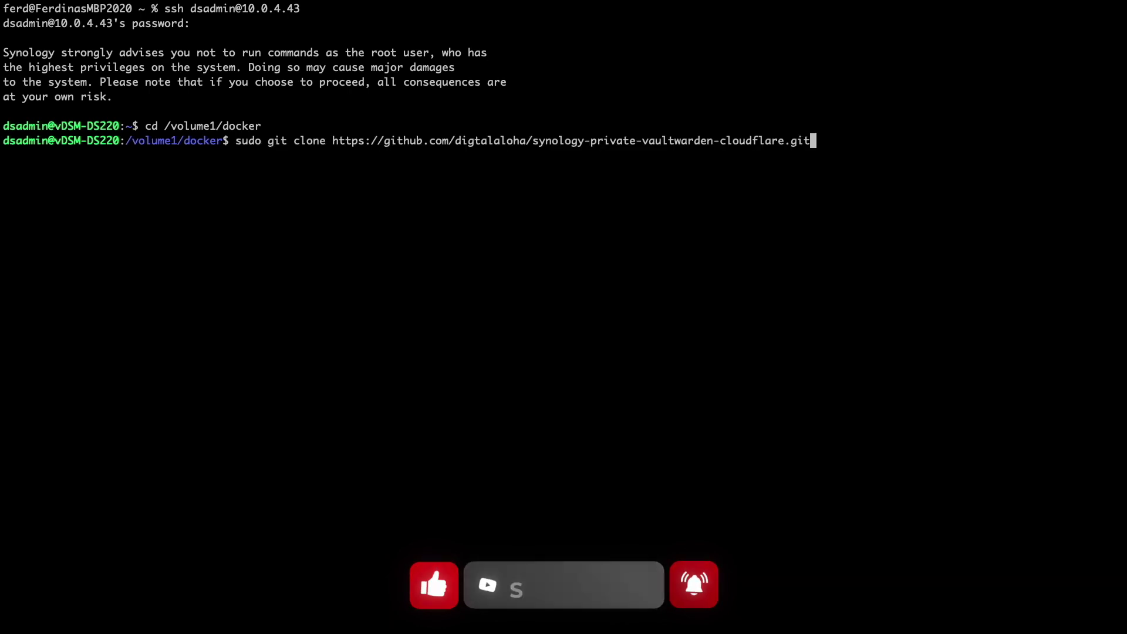
{"action": "key", "text": "Return"}
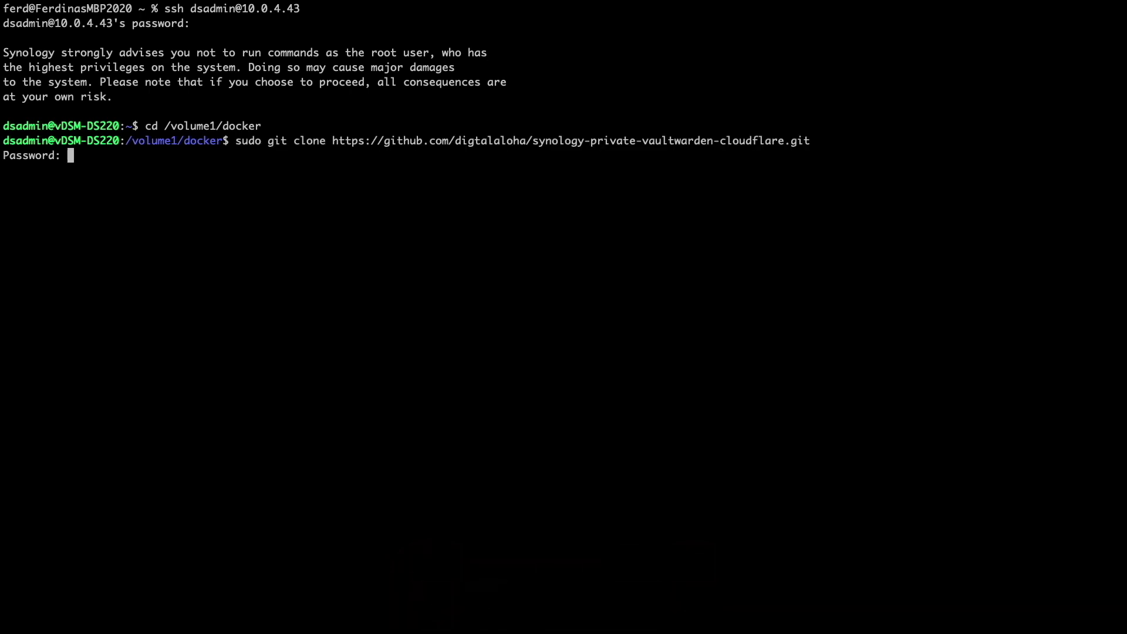
{"action": "key", "text": "Return"}
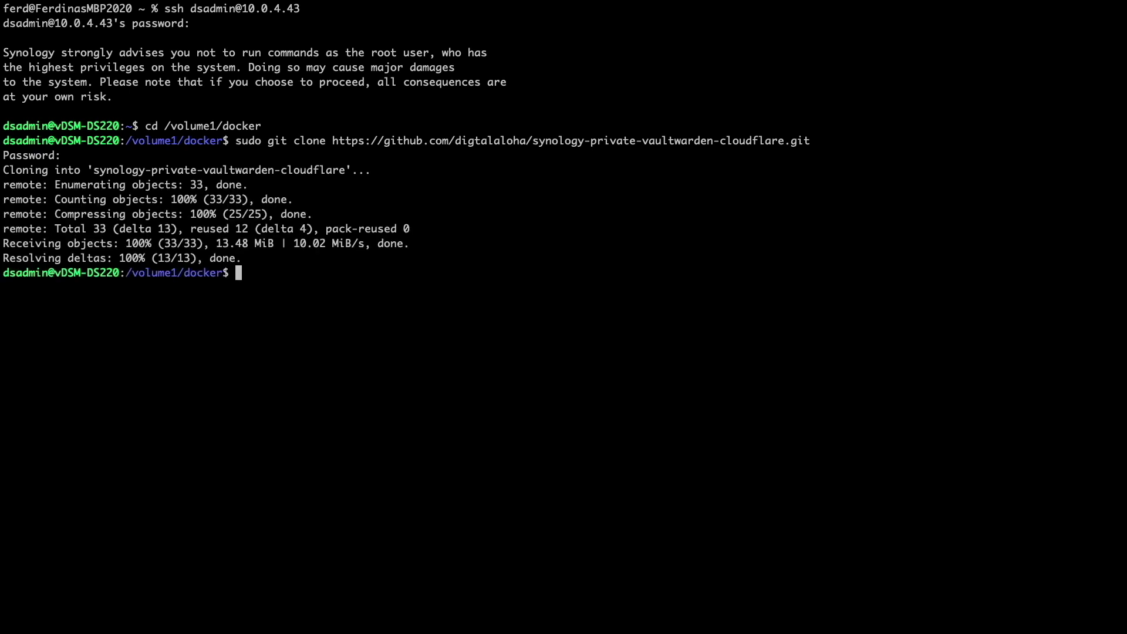
Enter the cloned folder and create vw-data, caddy-config and caddy-data directories.
{"action": "type", "text": "cd syn"}
{"action": "key", "text": "Tab"}
{"action": "key", "text": "Return"}
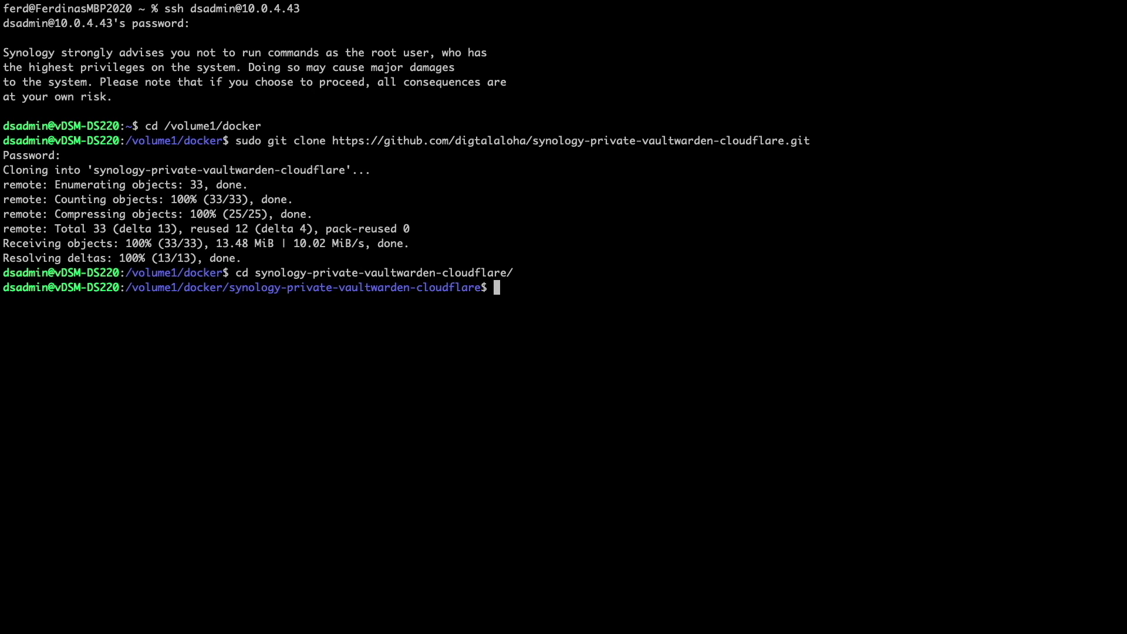
{"action": "type", "text": "mkdir vw-data caddy-config "}
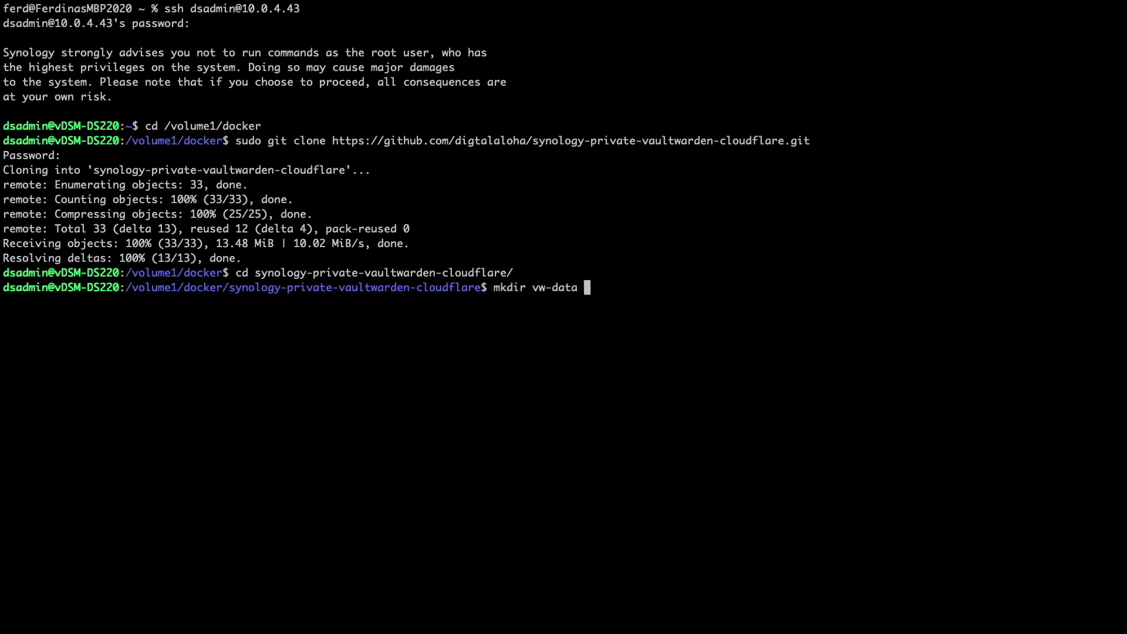
{"action": "type", "text": "caddy-data"}
{"action": "key", "text": "Return"}
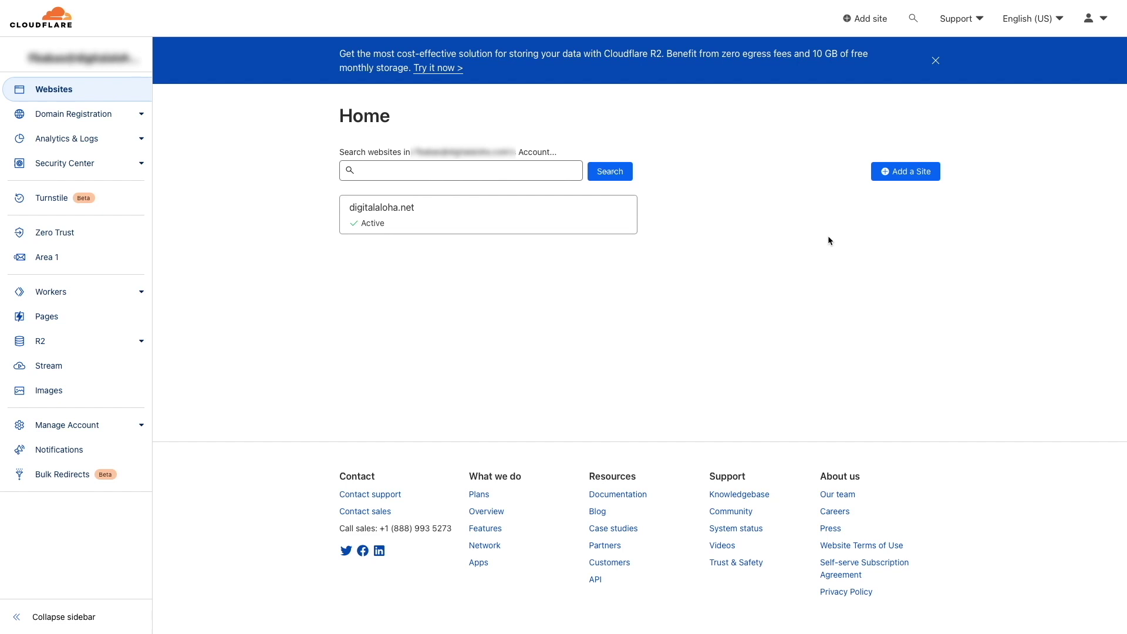
Add a DNS-only A record vw220 pointing to 10.0.4.43 in digitalaloha.net's DNS records.
{"action": "left_click", "coordinate": [619, 224]}
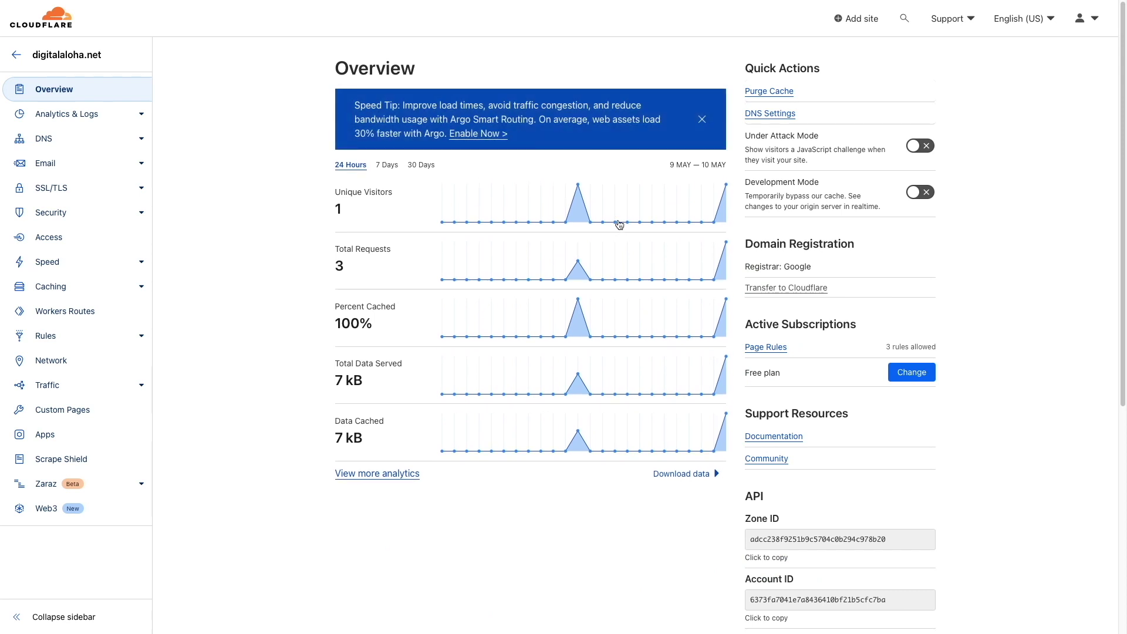
{"action": "left_click", "coordinate": [116, 146]}
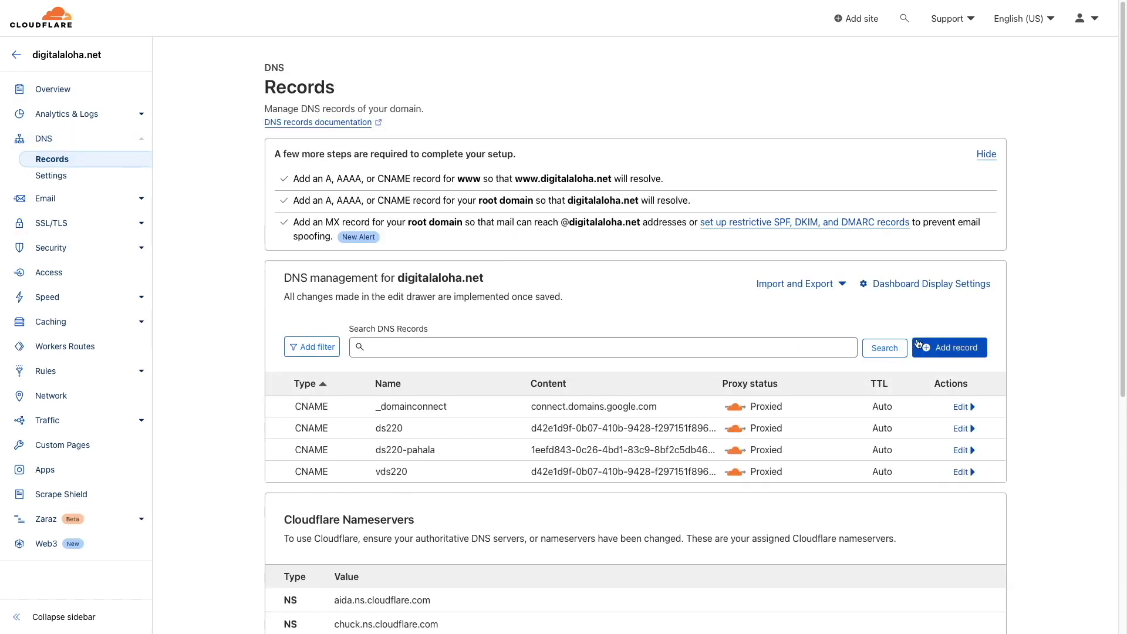
{"action": "left_click", "coordinate": [919, 345]}
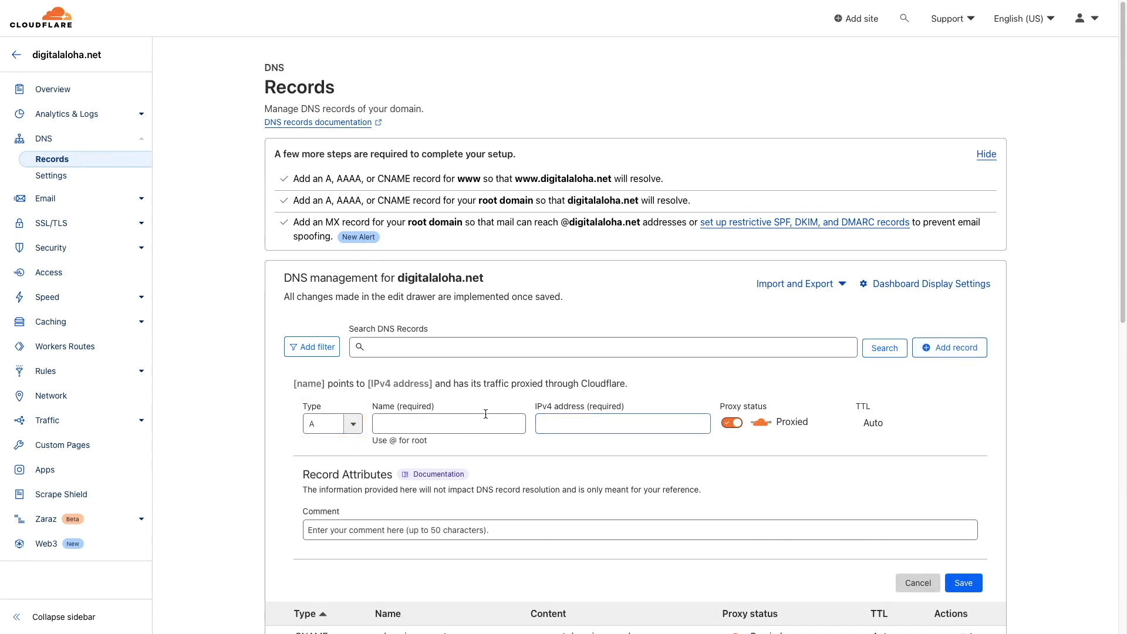
{"action": "left_click", "coordinate": [422, 424]}
{"action": "type", "text": "vw220"}
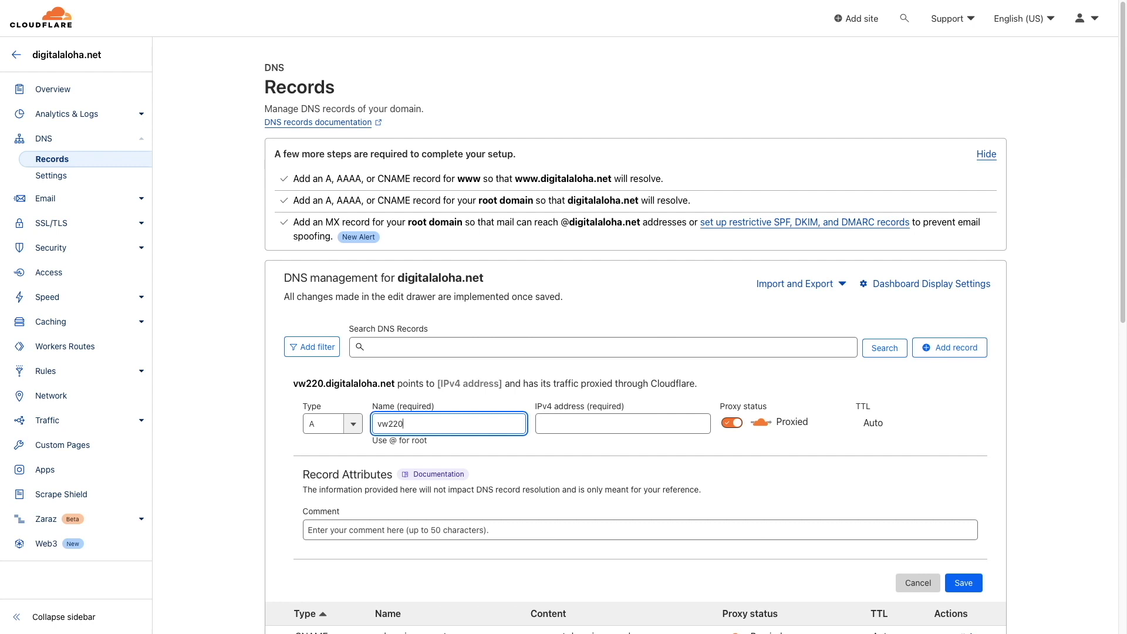
{"action": "left_click", "coordinate": [622, 423]}
{"action": "type", "text": "10.0.4.43"}
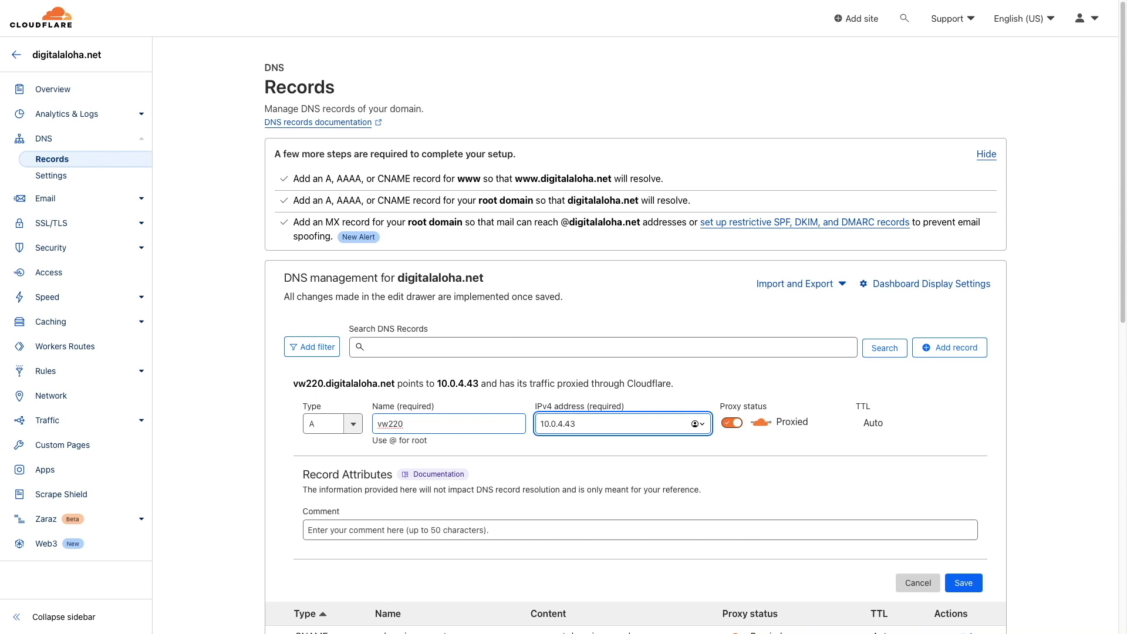
{"action": "left_click", "coordinate": [731, 423]}
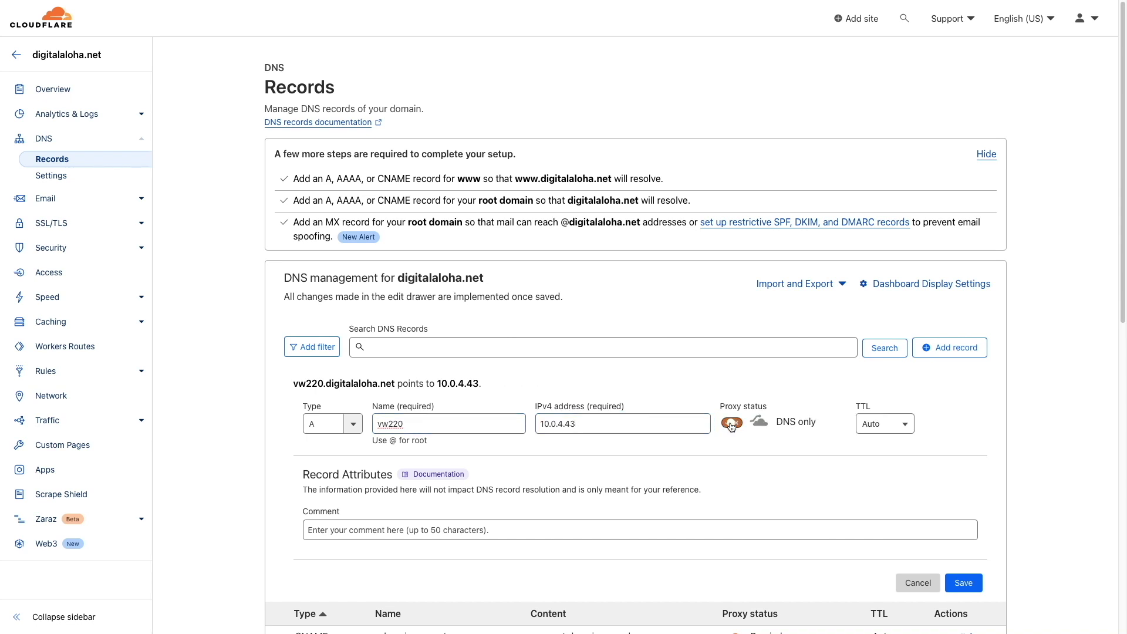
{"action": "left_click", "coordinate": [952, 576]}
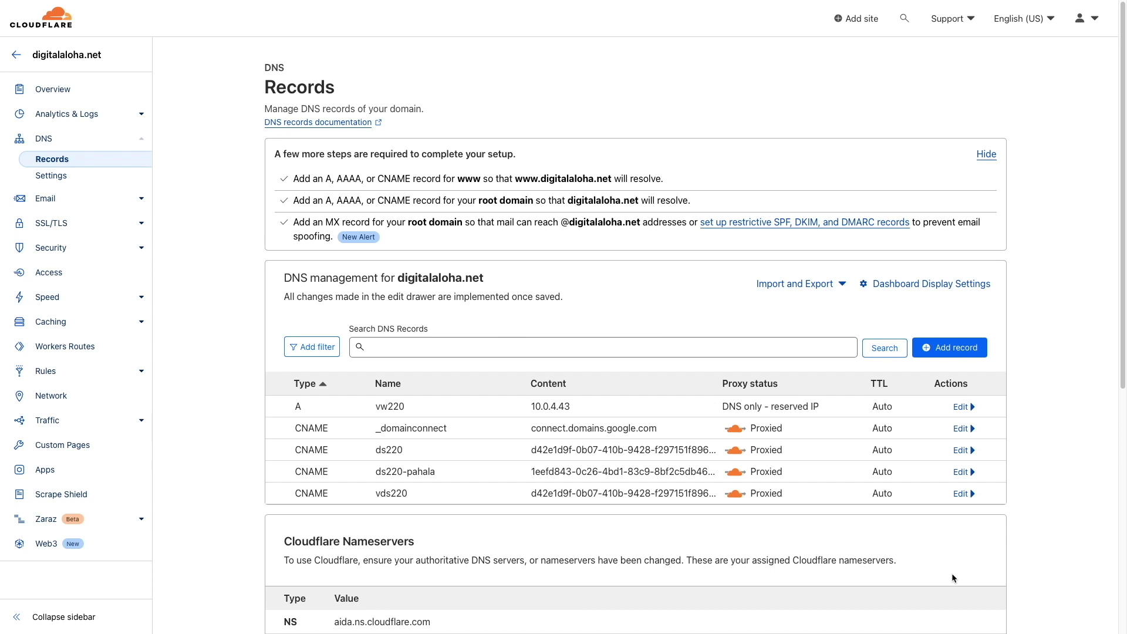
Create an API token from the Edit zone DNS template named 'ACME DNS challenge for vw220'.
{"action": "left_click", "coordinate": [1085, 18]}
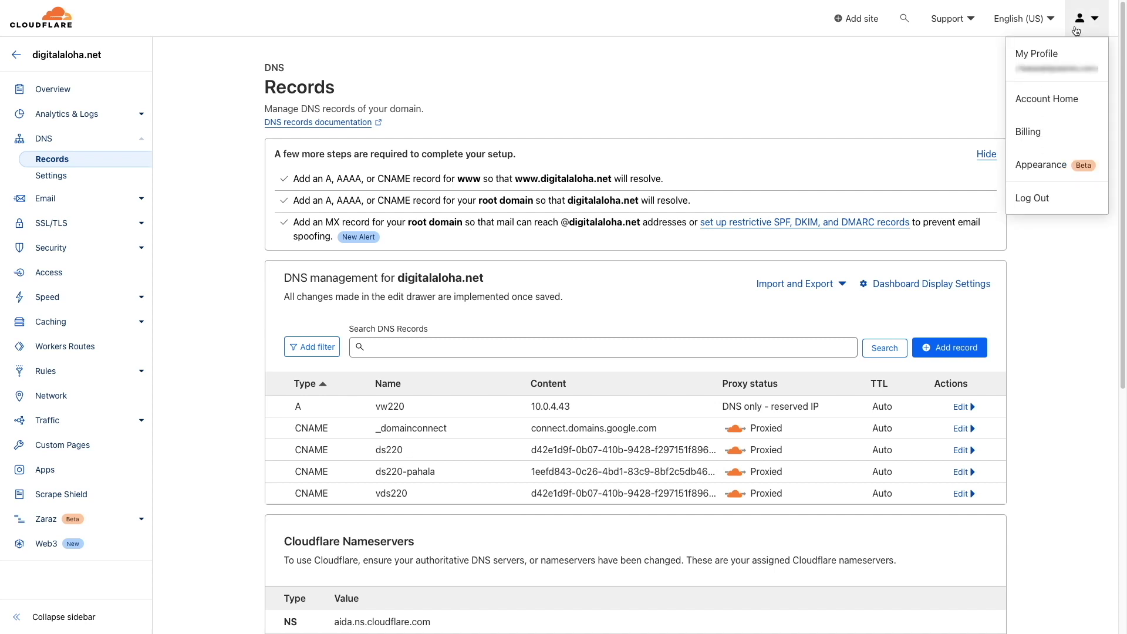
{"action": "left_click", "coordinate": [1074, 57]}
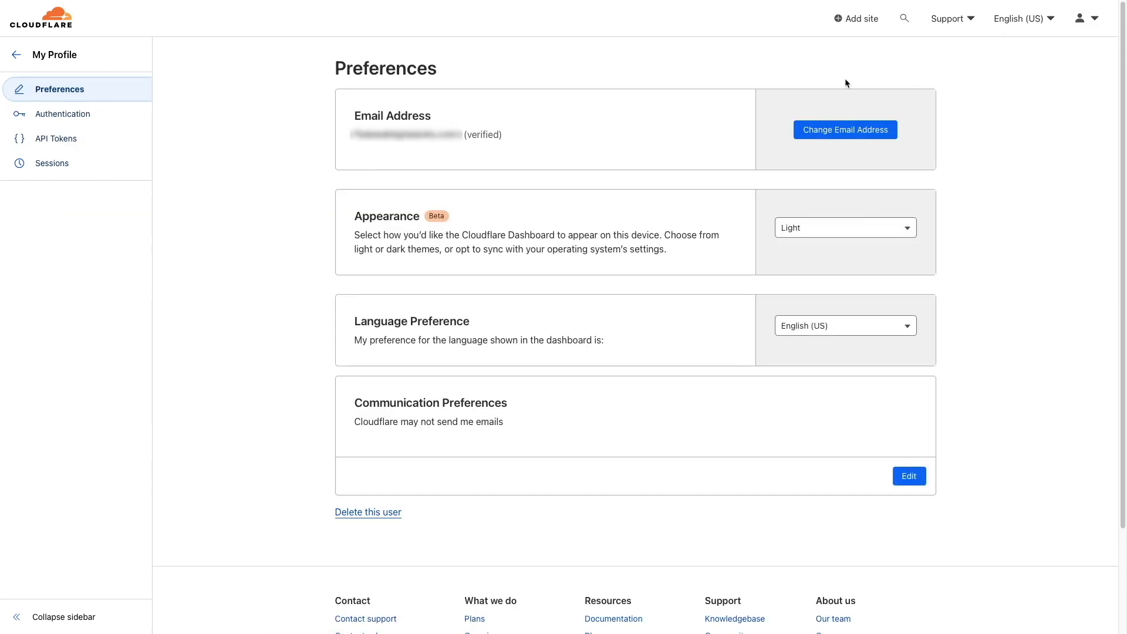
{"action": "left_click", "coordinate": [128, 146]}
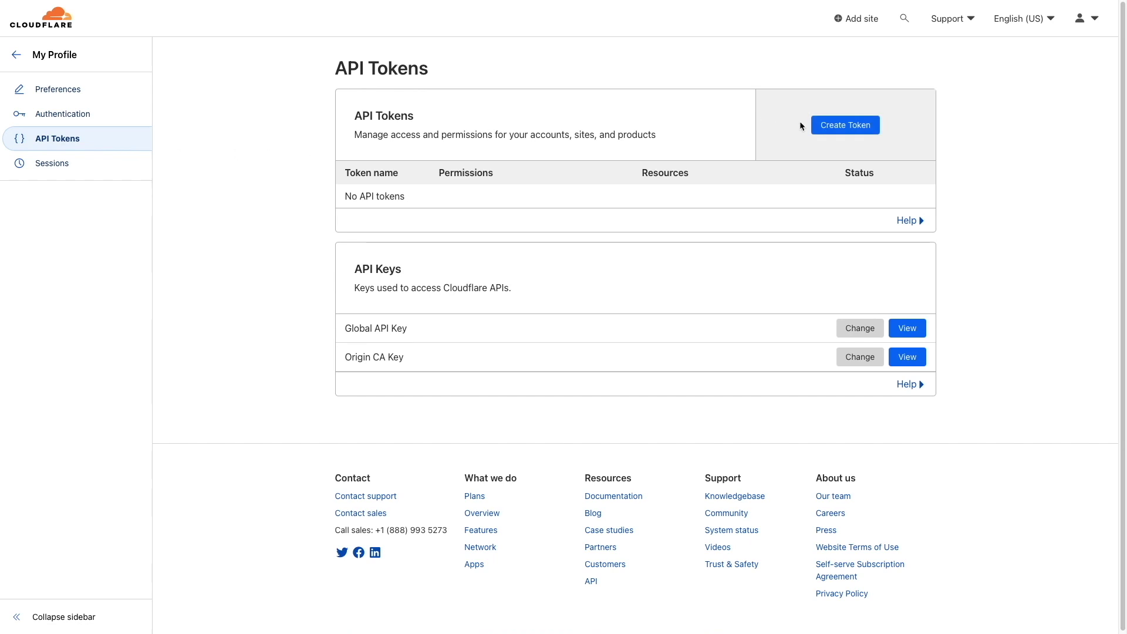
{"action": "left_click", "coordinate": [815, 127]}
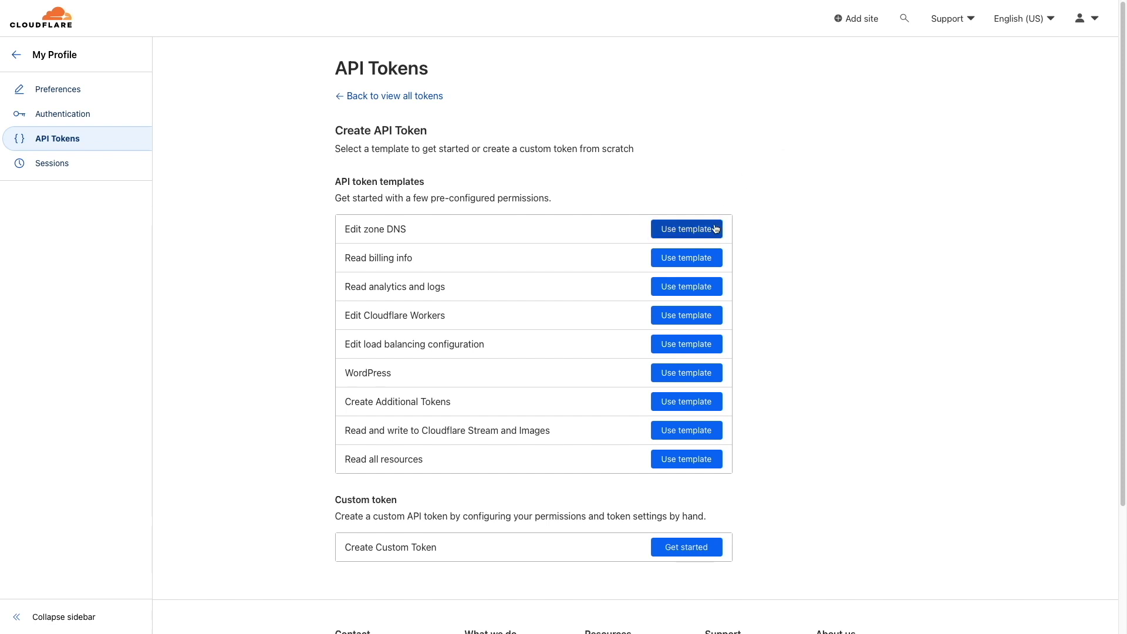
{"action": "left_click", "coordinate": [714, 229]}
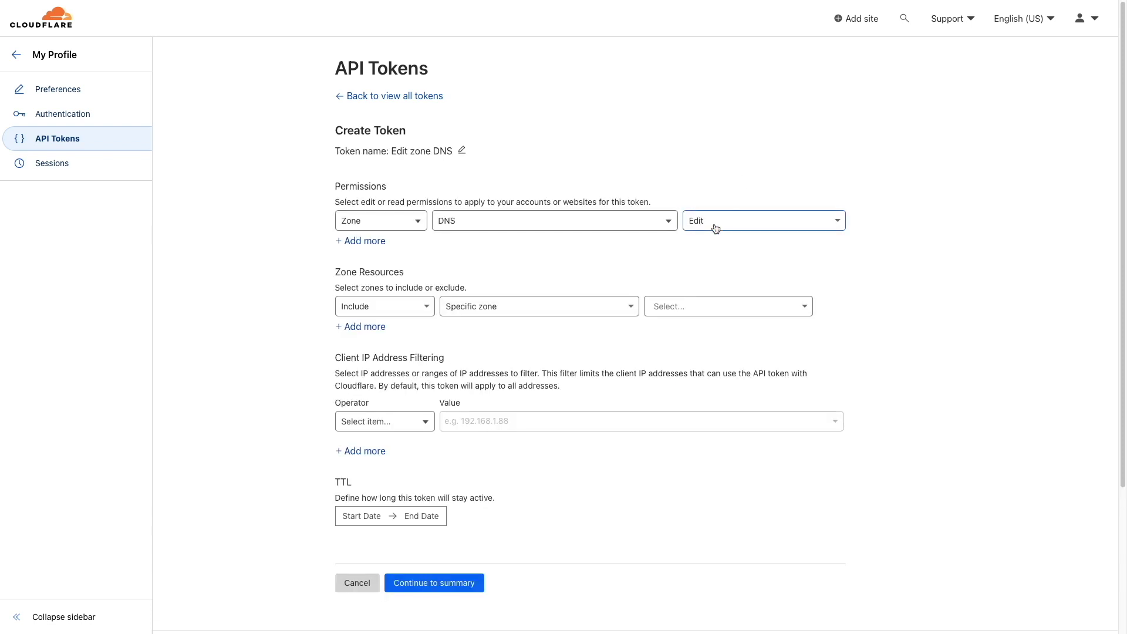
{"action": "left_click", "coordinate": [462, 151]}
{"action": "key", "text": "super+a"}
{"action": "type", "text": "ACME DNS challenge for vw220"}
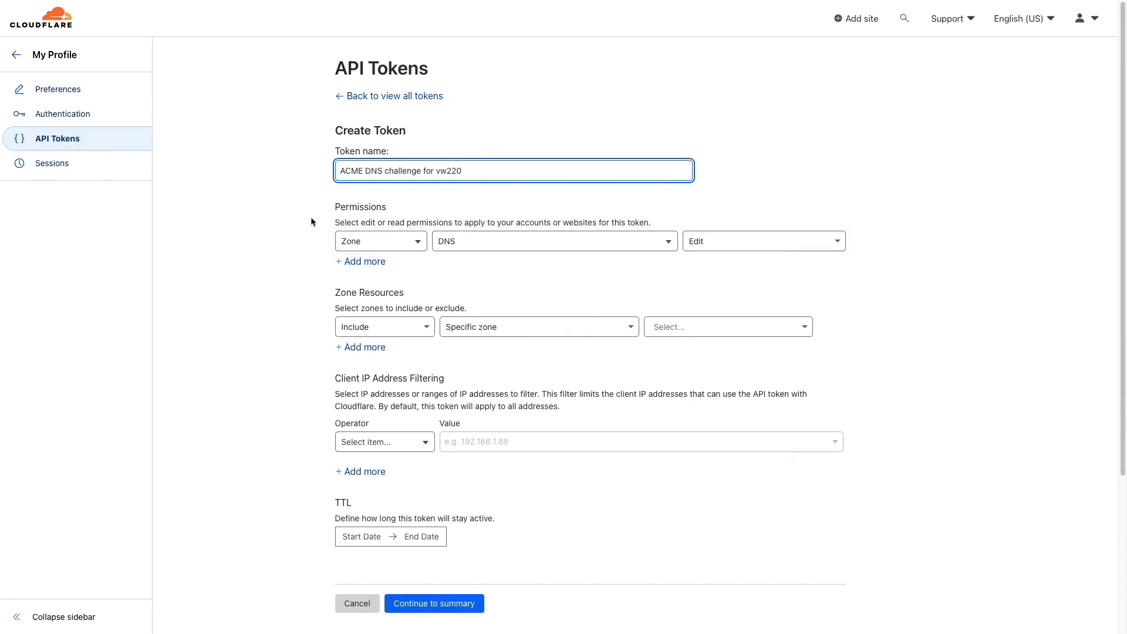
Add a Zone / Zone / Read permission and limit the token to digitalaloha.net.
{"action": "left_click", "coordinate": [343, 260]}
{"action": "left_click", "coordinate": [345, 266]}
{"action": "left_click", "coordinate": [359, 320]}
{"action": "left_click", "coordinate": [436, 270]}
{"action": "left_click", "coordinate": [522, 281]}
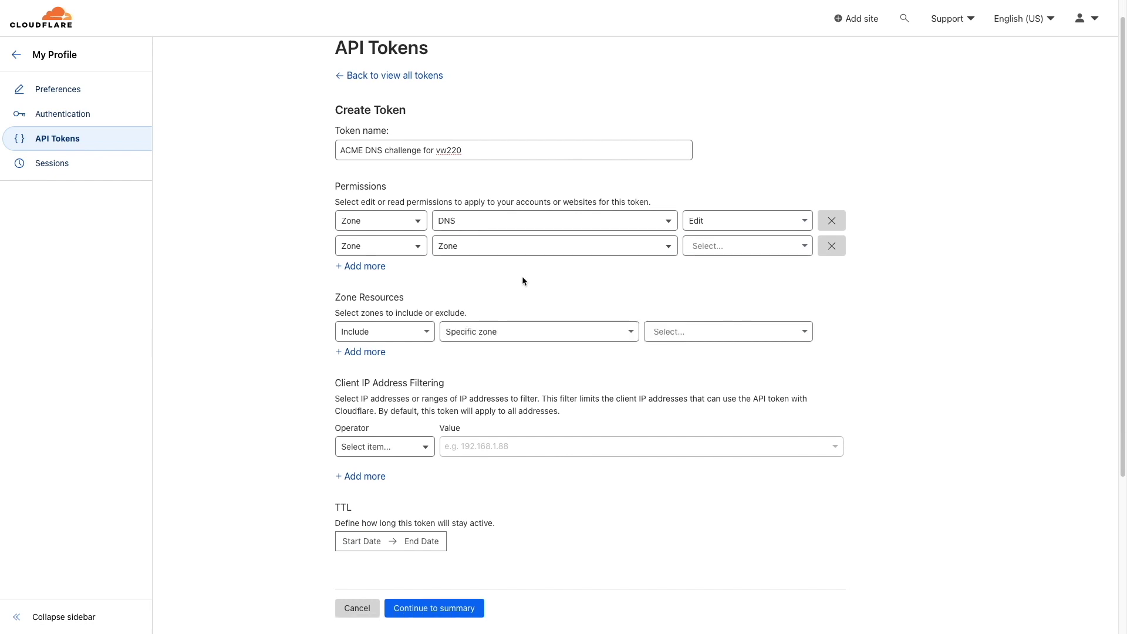
{"action": "left_click", "coordinate": [701, 249]}
{"action": "left_click", "coordinate": [699, 273]}
{"action": "left_click", "coordinate": [713, 328]}
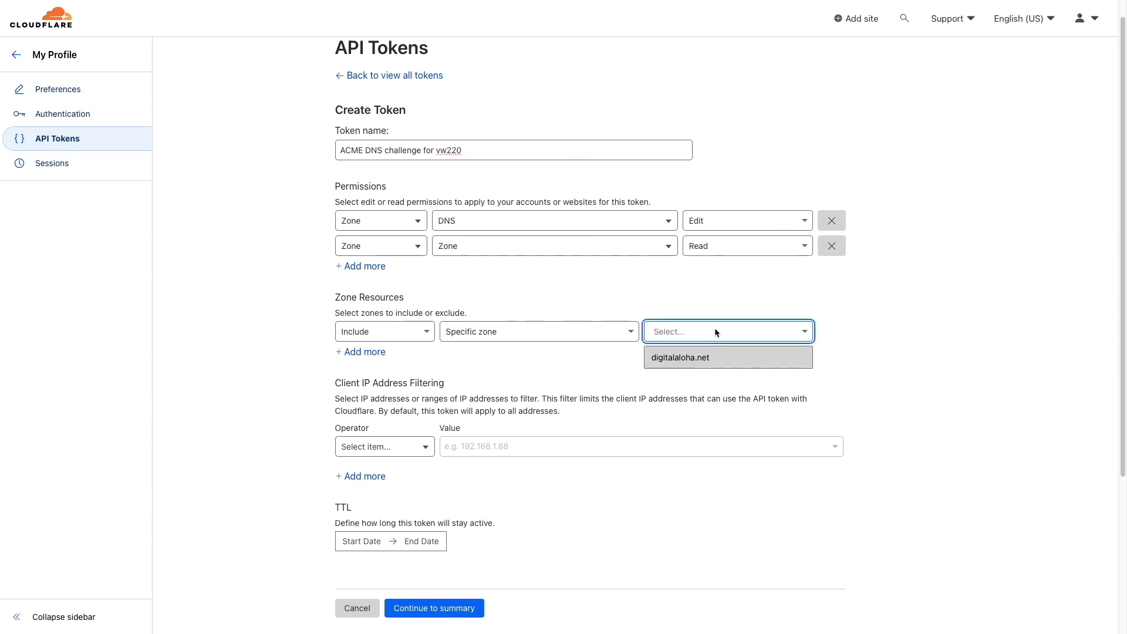
{"action": "left_click", "coordinate": [715, 359]}
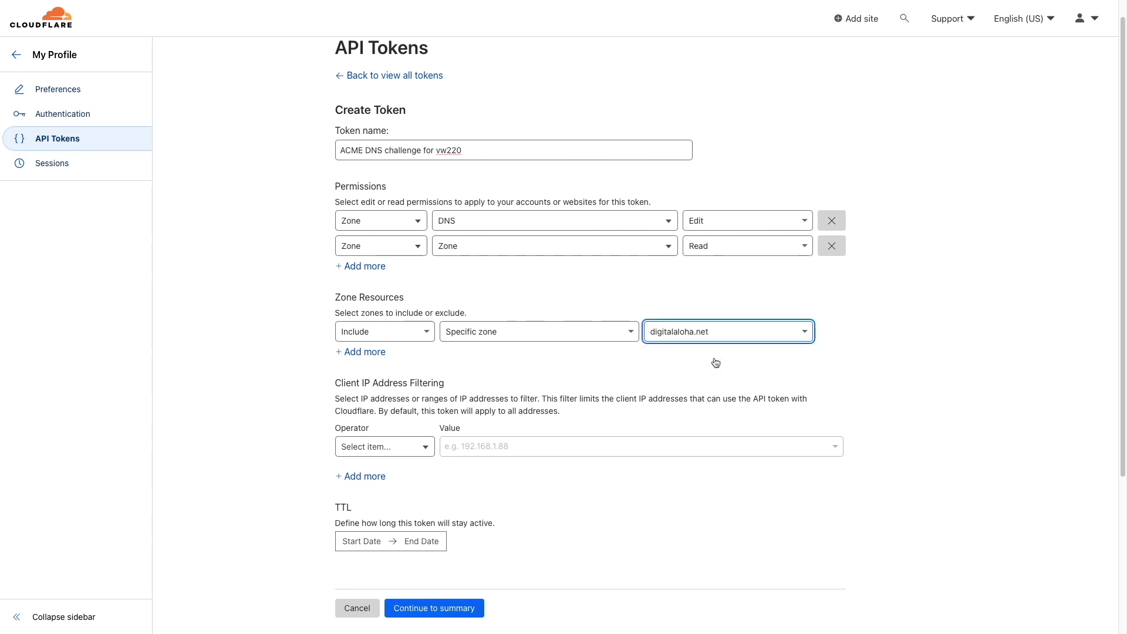
Set the token's TTL end date to May 10, 2025.
{"action": "left_click", "coordinate": [435, 540]}
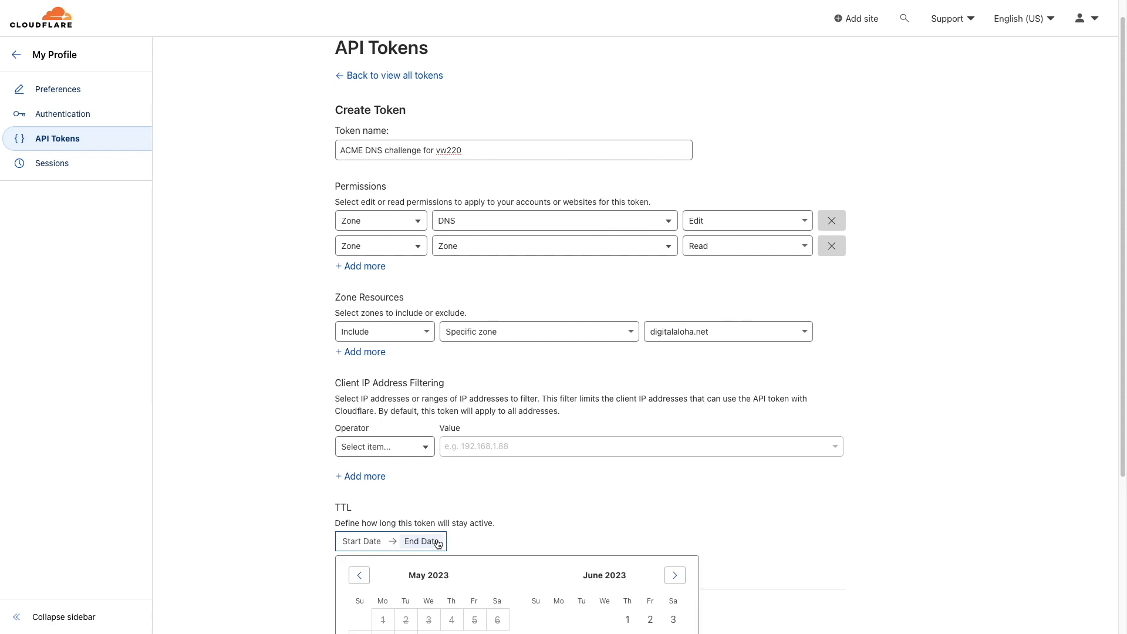
{"action": "scroll", "coordinate": [438, 540], "scroll_direction": "down", "scroll_amount": 2}
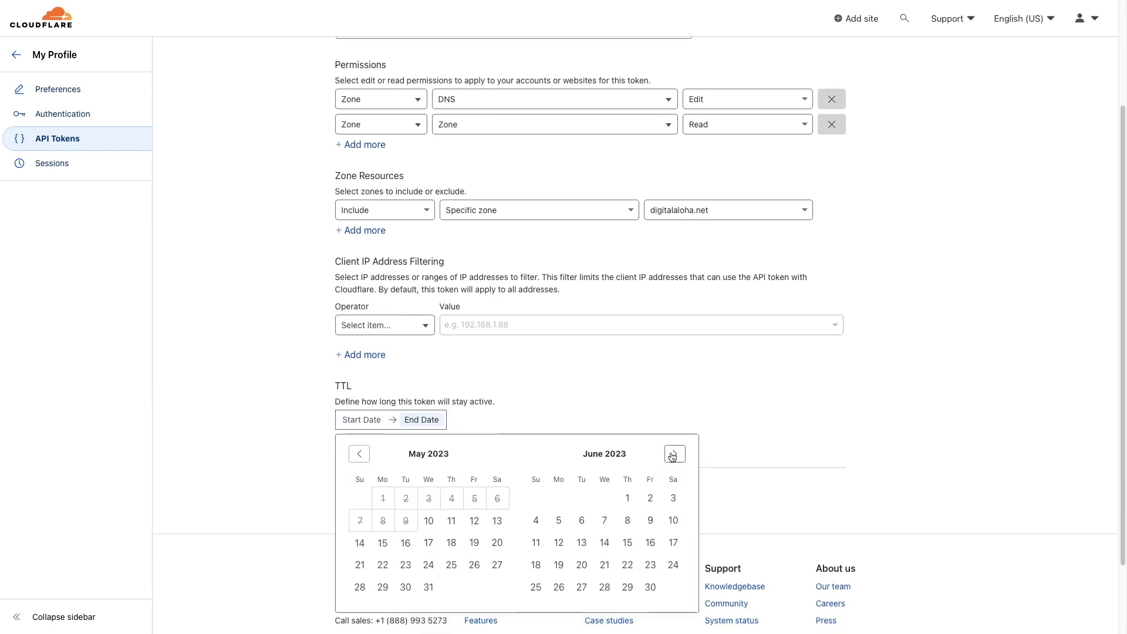
{"action": "left_click", "coordinate": [674, 453]}
{"action": "left_click", "coordinate": [674, 453]}
{"action": "left_click", "coordinate": [675, 454]}
{"action": "left_click", "coordinate": [674, 453]}
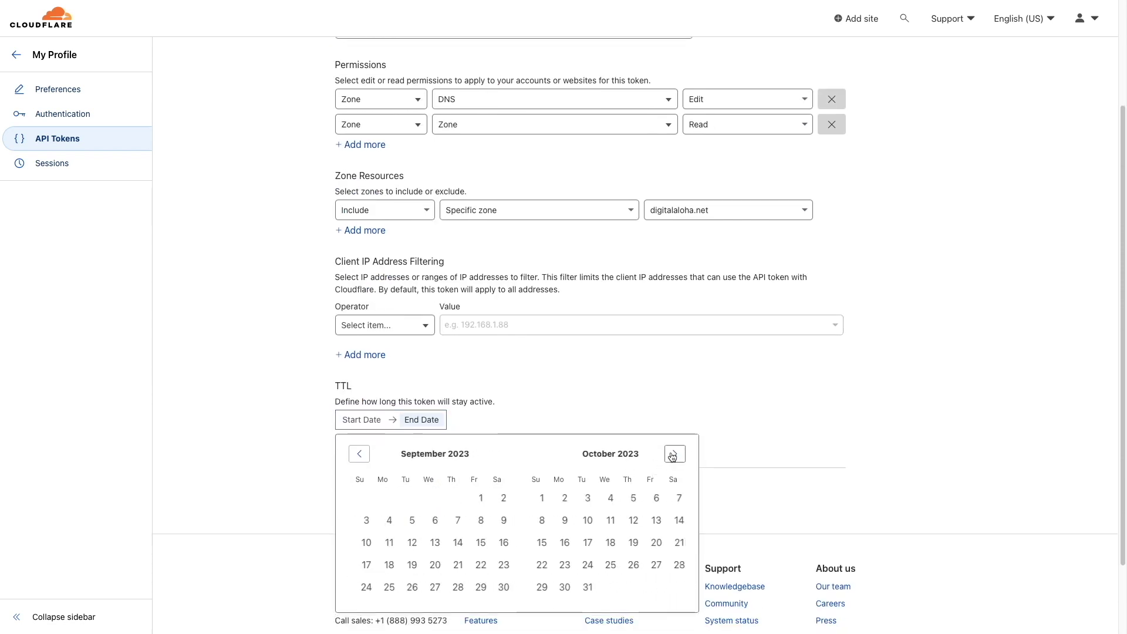
{"action": "left_click", "coordinate": [675, 454]}
{"action": "left_click", "coordinate": [674, 454]}
{"action": "left_click", "coordinate": [674, 454]}
{"action": "left_click", "coordinate": [674, 454]}
{"action": "left_click", "coordinate": [674, 454]}
{"action": "left_click", "coordinate": [674, 454]}
{"action": "left_click", "coordinate": [675, 454]}
{"action": "left_click", "coordinate": [674, 454]}
{"action": "left_click", "coordinate": [674, 454]}
{"action": "left_click", "coordinate": [674, 454]}
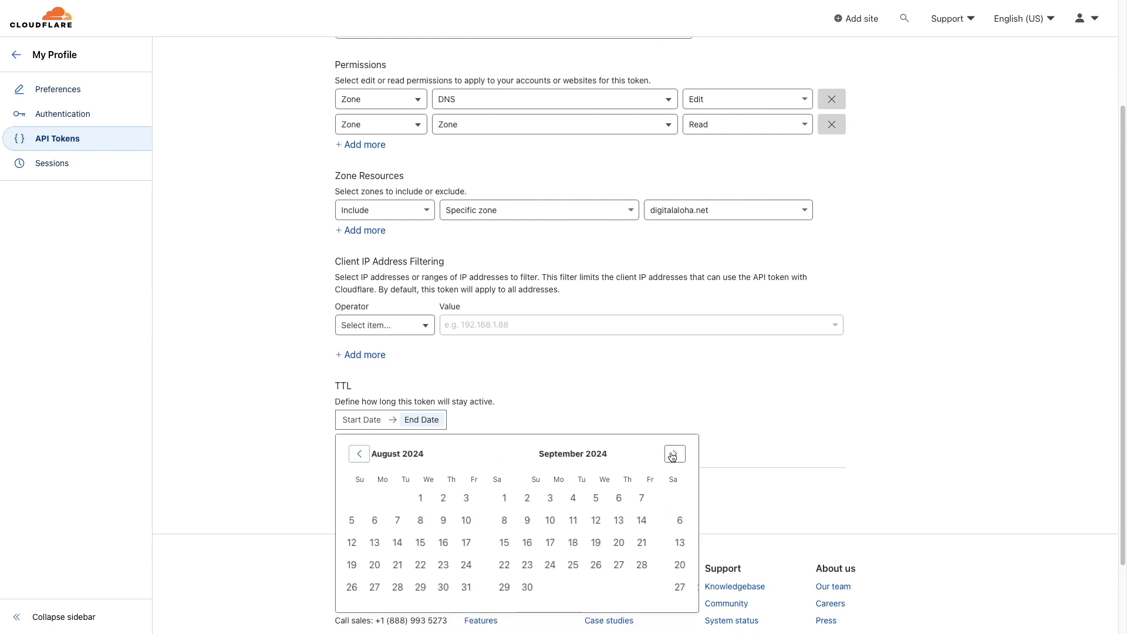
{"action": "left_click", "coordinate": [674, 453]}
{"action": "left_click", "coordinate": [675, 454]}
{"action": "left_click", "coordinate": [674, 454]}
{"action": "left_click", "coordinate": [674, 453]}
{"action": "left_click", "coordinate": [675, 453]}
{"action": "left_click", "coordinate": [674, 454]}
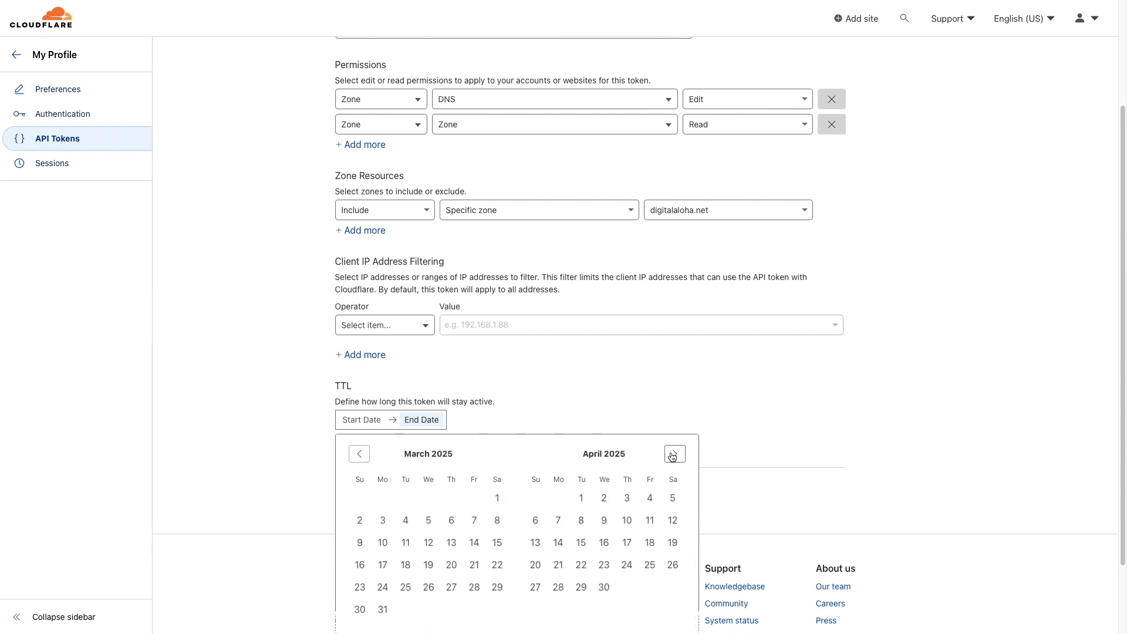
{"action": "left_click", "coordinate": [675, 453]}
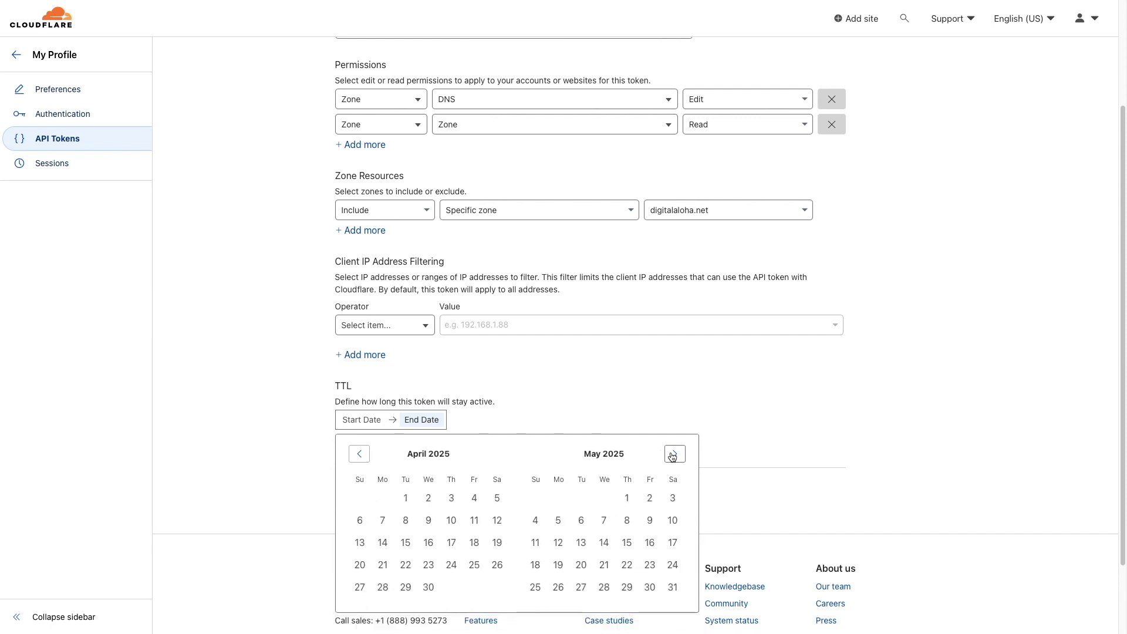
{"action": "left_click", "coordinate": [672, 520]}
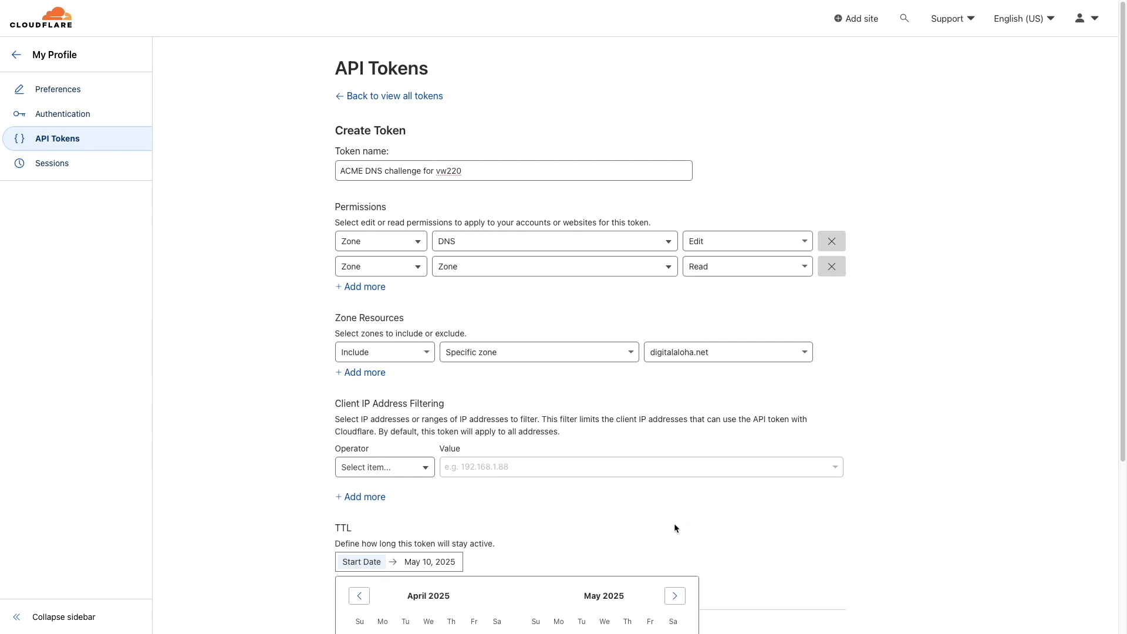
{"action": "left_click", "coordinate": [674, 527]}
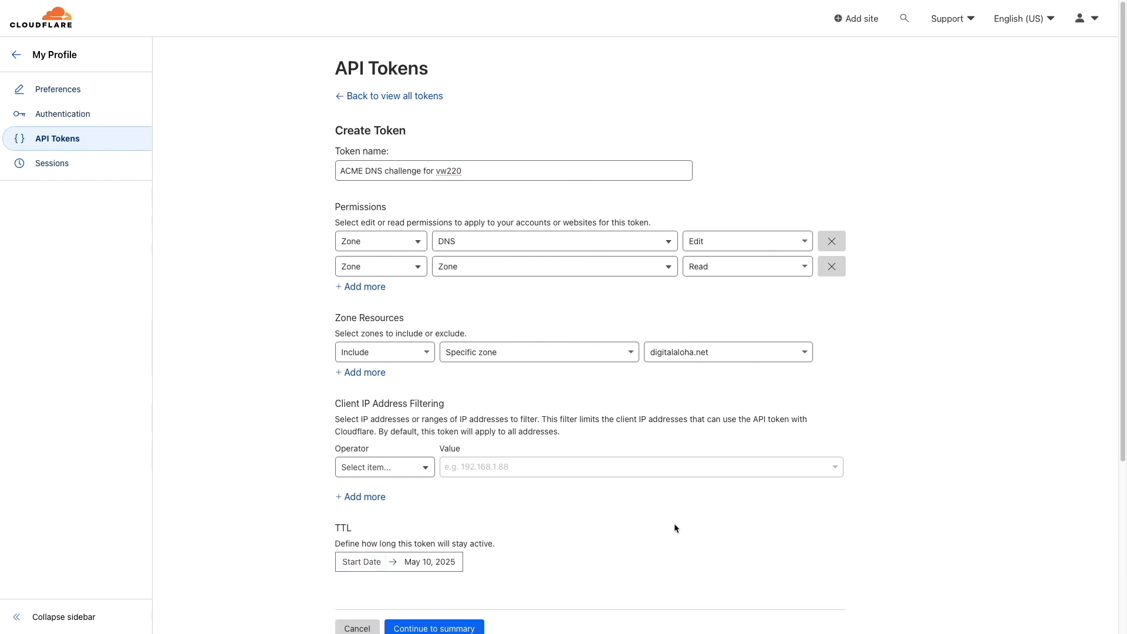
{"action": "scroll", "coordinate": [674, 527], "scroll_direction": "down", "scroll_amount": 2}
Create the token from its summary and copy the generated token value.
{"action": "left_click", "coordinate": [478, 567]}
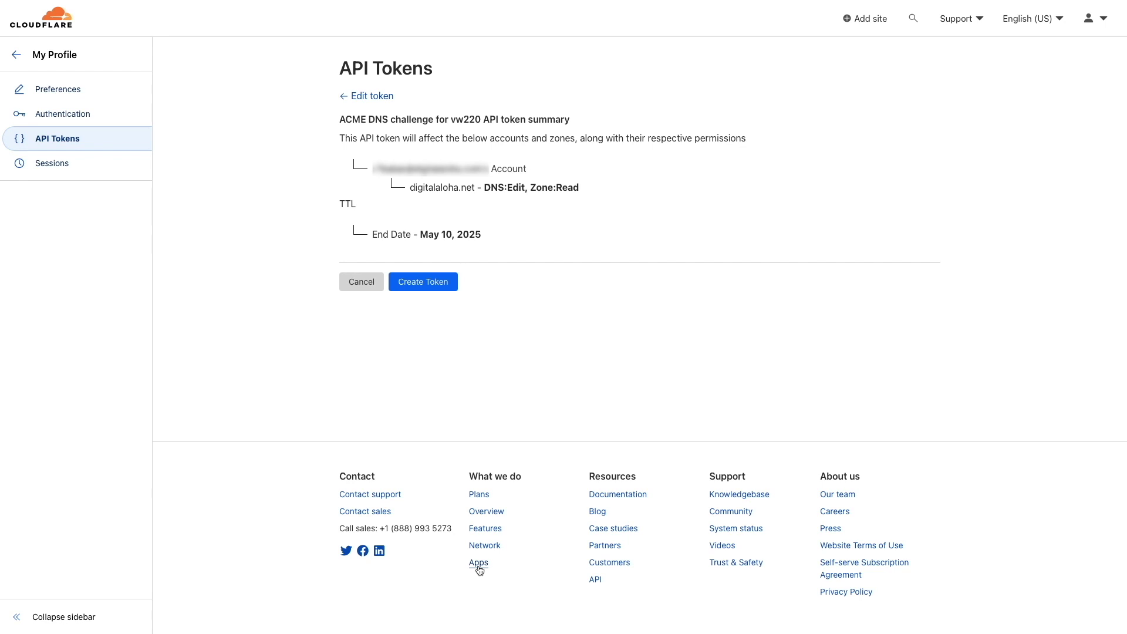
{"action": "left_click", "coordinate": [453, 288]}
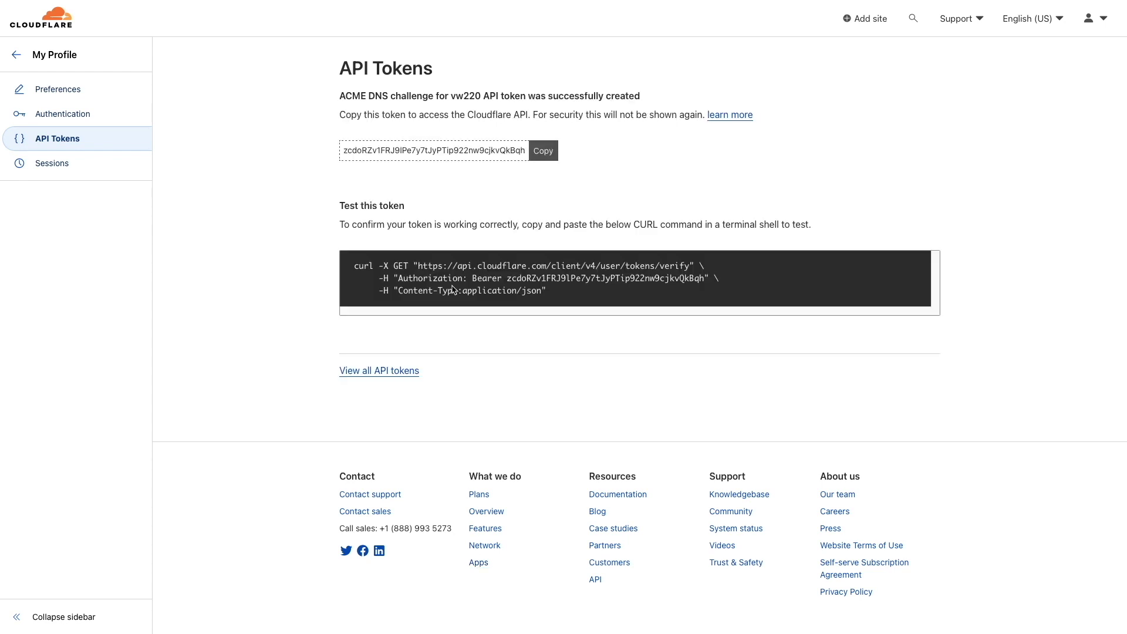
{"action": "left_click", "coordinate": [539, 153]}
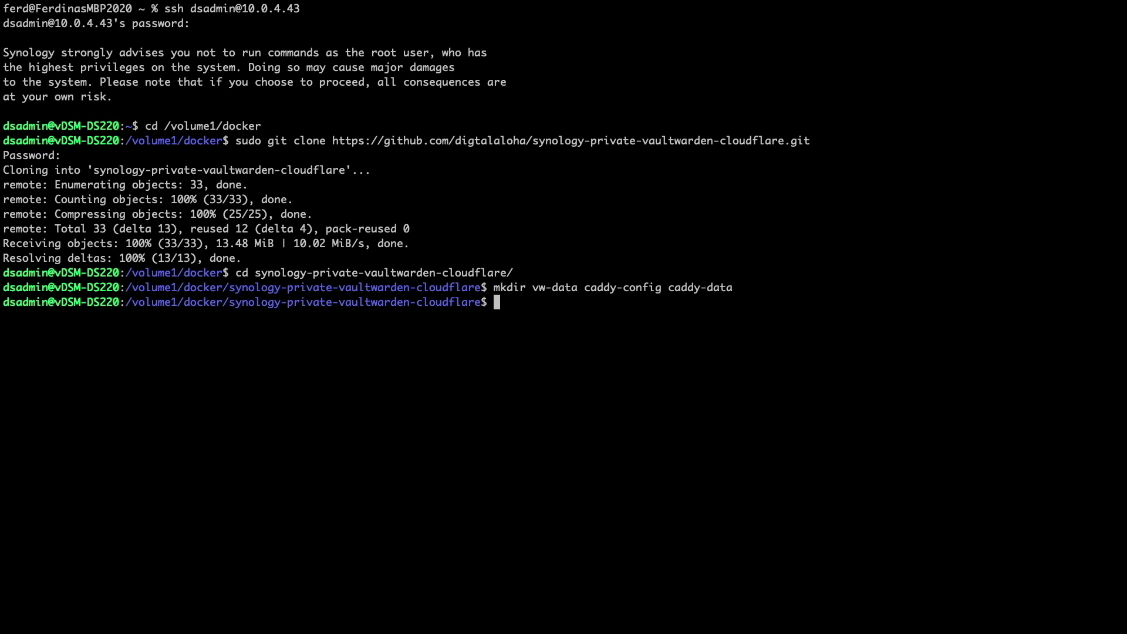
Open .env in vi with the vi .env command.
{"action": "type", "text": "vi .env"}
{"action": "key", "text": "Return"}
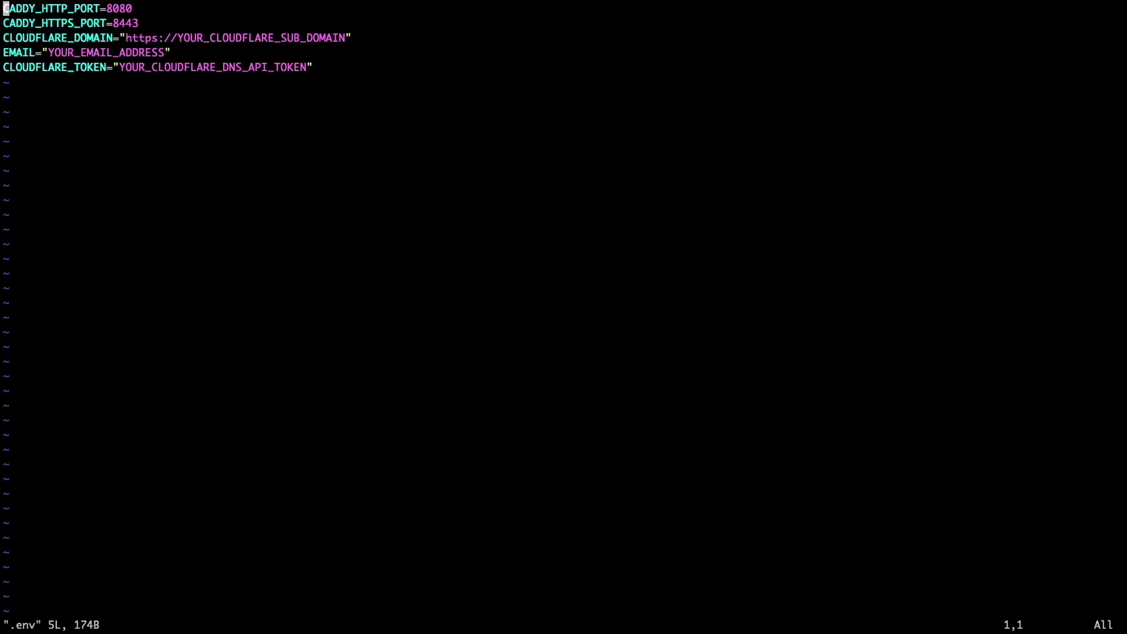
Replace the CLOUDFLARE_DOMAIN subdomain placeholder with vw220.digitalaloha.net.
{"action": "key", "text": "j"}
{"action": "key", "text": "j"}
{"action": "key", "text": "l"}
{"action": "key", "text": "l"}
{"action": "key", "text": "l"}
{"action": "key", "text": "l"}
{"action": "key", "text": "l"}
{"action": "key", "text": "l"}
{"action": "key", "text": "l"}
{"action": "key", "text": "l"}
{"action": "key", "text": "l"}
{"action": "key", "text": "l"}
{"action": "key", "text": "l"}
{"action": "key", "text": "l"}
{"action": "key", "text": "l"}
{"action": "key", "text": "l"}
{"action": "key", "text": "l"}
{"action": "key", "text": "l"}
{"action": "key", "text": "l"}
{"action": "key", "text": "l"}
{"action": "key", "text": "l"}
{"action": "key", "text": "l"}
{"action": "key", "text": "x"}
{"action": "key", "text": "x"}
{"action": "key", "text": "x"}
{"action": "key", "text": "x"}
{"action": "key", "text": "x"}
{"action": "key", "text": "x"}
{"action": "key", "text": "x"}
{"action": "key", "text": "x"}
{"action": "key", "text": "x"}
{"action": "key", "text": "x"}
{"action": "key", "text": "x"}
{"action": "key", "text": "x"}
{"action": "key", "text": "x"}
{"action": "key", "text": "x"}
{"action": "key", "text": "x"}
{"action": "key", "text": "x"}
{"action": "key", "text": "x"}
{"action": "key", "text": "x"}
{"action": "key", "text": "x"}
{"action": "key", "text": "x"}
{"action": "type", "text": "ivw220.digitalaloha.net"}
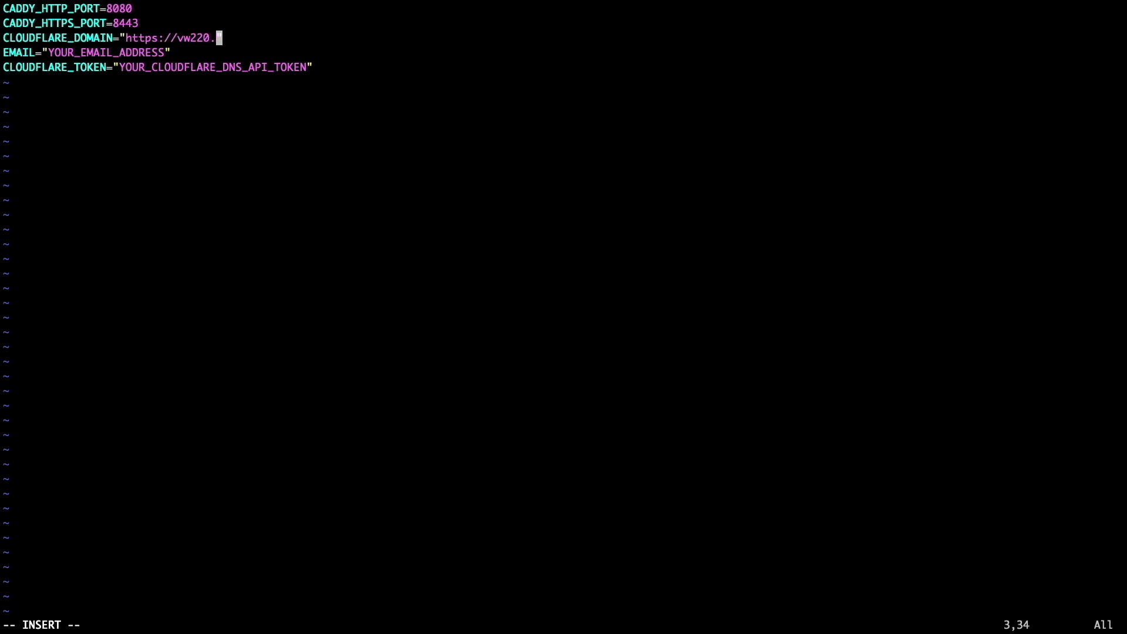
{"action": "key", "text": "Escape"}
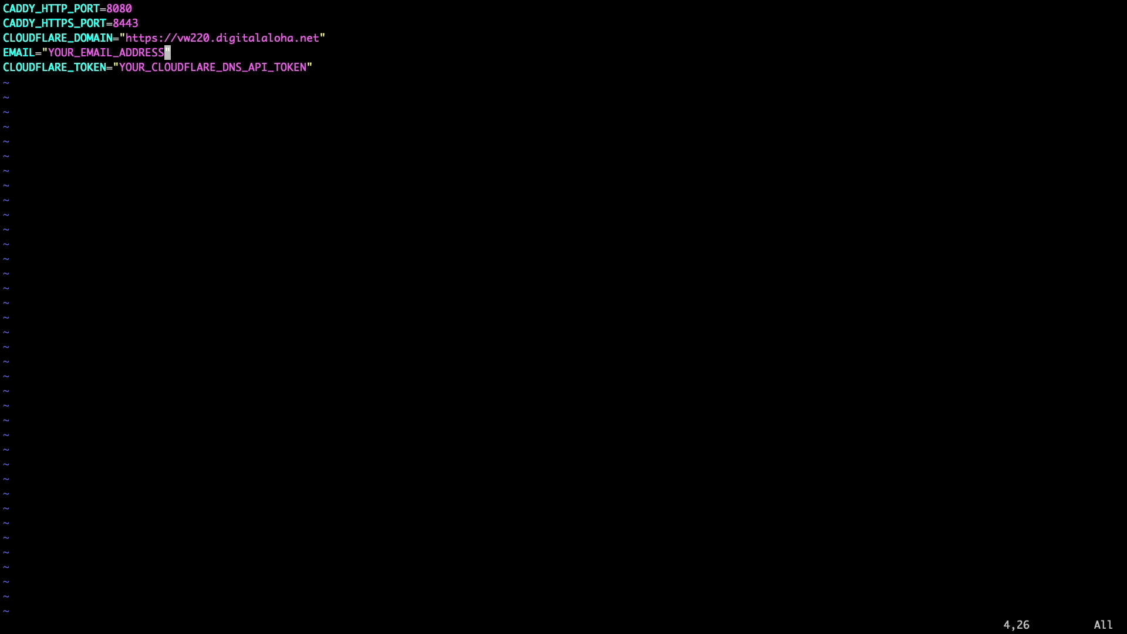
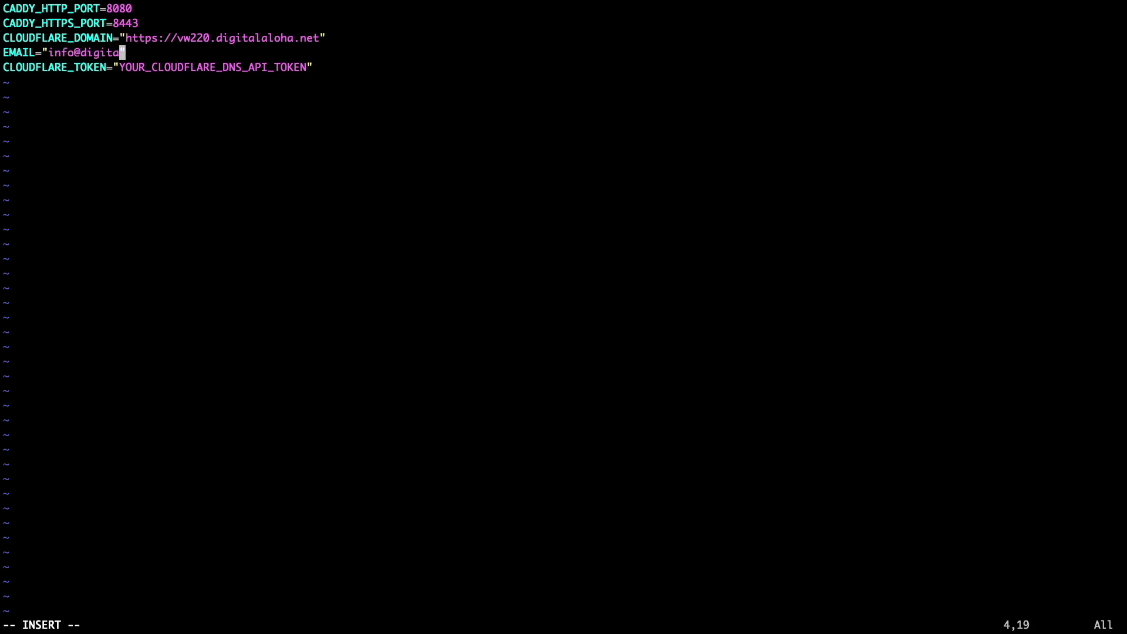
Replace the EMAIL placeholder with the contact e-mail address.
{"action": "key", "text": "Escape"}
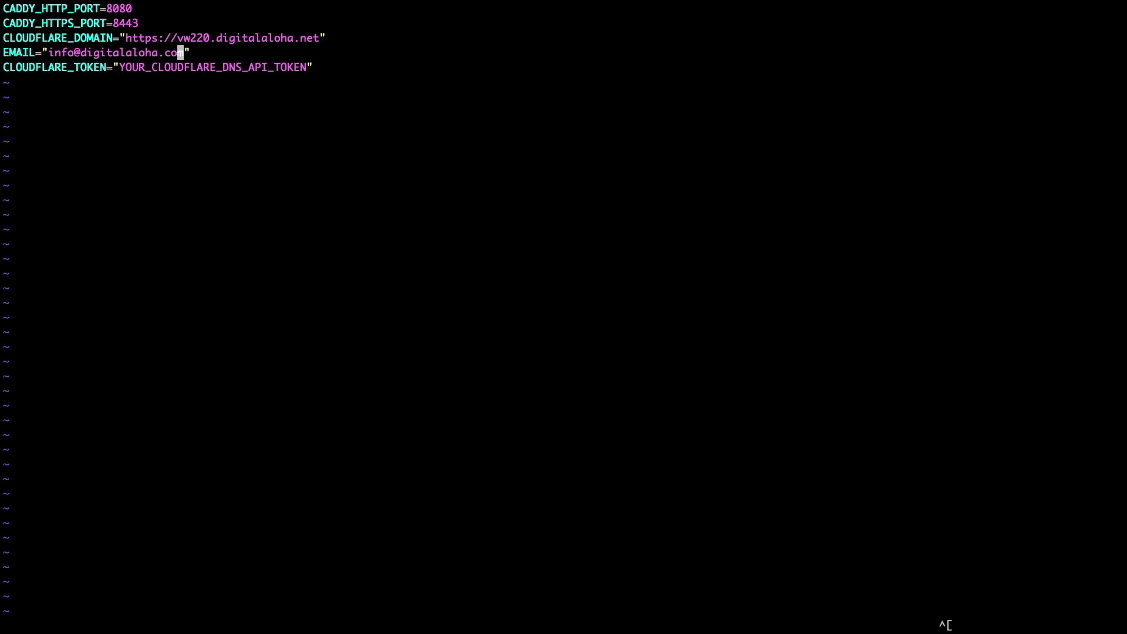
Paste the copied Cloudflare API token into CLOUDFLARE_TOKEN and save with :wq.
{"action": "key", "text": "j"}
{"action": "key", "text": "h"}
{"action": "key", "text": "h"}
{"action": "key", "text": "h"}
{"action": "key", "text": "h"}
{"action": "key", "text": "h"}
{"action": "key", "text": "h"}
{"action": "key", "text": "h"}
{"action": "key", "text": "h"}
{"action": "key", "text": "h"}
{"action": "key", "text": "x"}
{"action": "key", "text": "x"}
{"action": "key", "text": "x"}
{"action": "key", "text": "x"}
{"action": "key", "text": "x"}
{"action": "key", "text": "x"}
{"action": "key", "text": "x"}
{"action": "key", "text": "x"}
{"action": "key", "text": "x"}
{"action": "key", "text": "x"}
{"action": "key", "text": "x"}
{"action": "key", "text": "x"}
{"action": "key", "text": "x"}
{"action": "key", "text": "x"}
{"action": "key", "text": "x"}
{"action": "key", "text": "x"}
{"action": "key", "text": "x"}
{"action": "key", "text": "x"}
{"action": "key", "text": "x"}
{"action": "key", "text": "x"}
{"action": "key", "text": "x"}
{"action": "key", "text": "x"}
{"action": "key", "text": "x"}
{"action": "key", "text": "x"}
{"action": "key", "text": "x"}
{"action": "key", "text": "x"}
{"action": "key", "text": "x"}
{"action": "key", "text": "x"}
{"action": "key", "text": "x"}
{"action": "key", "text": "i"}
{"action": "key", "text": "super+v"}
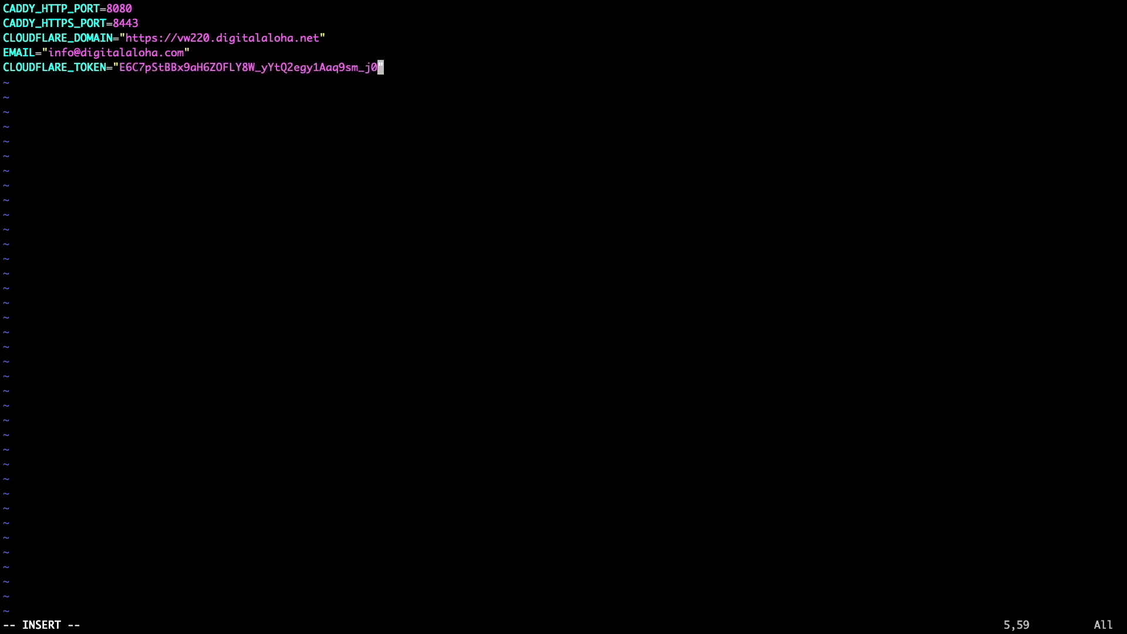
{"action": "key", "text": "Escape"}
{"action": "type", "text": ":wq"}
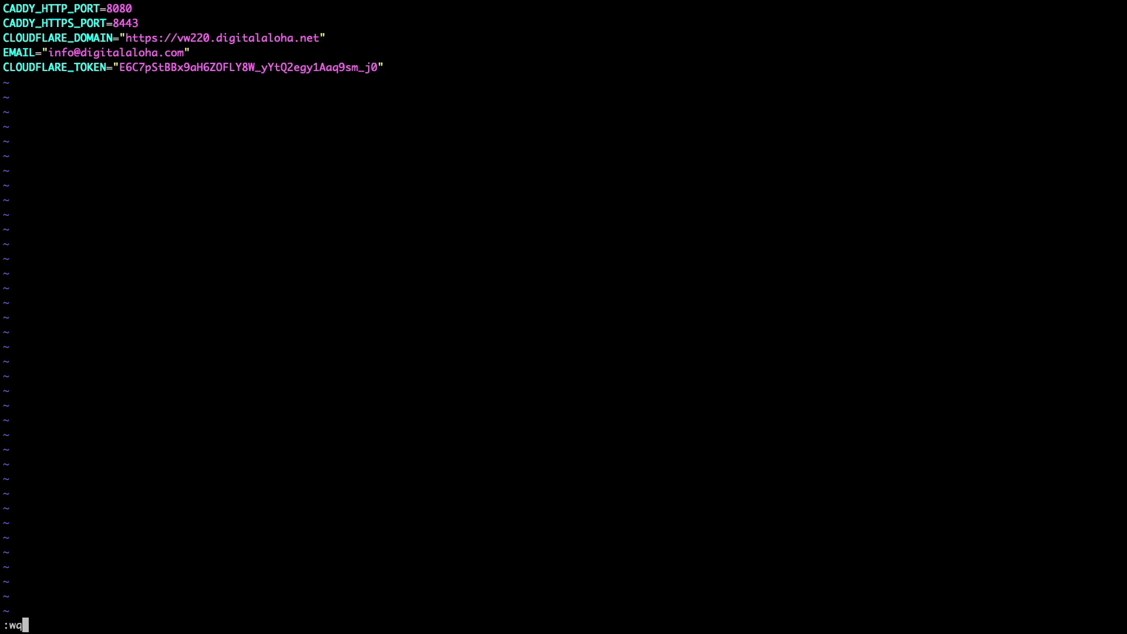
{"action": "key", "text": "Return"}
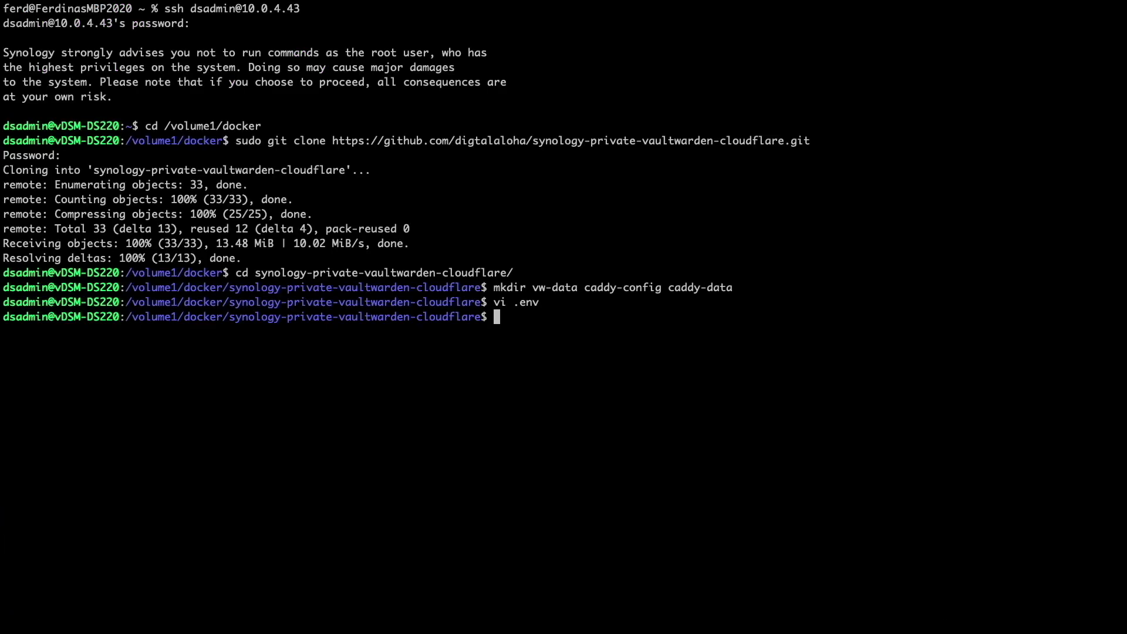
Run sudo docker-compose up -d to pull and start the Vaultwarden and Caddy containers.
{"action": "type", "text": "sudo docker-compose up -d"}
{"action": "key", "text": "Return"}
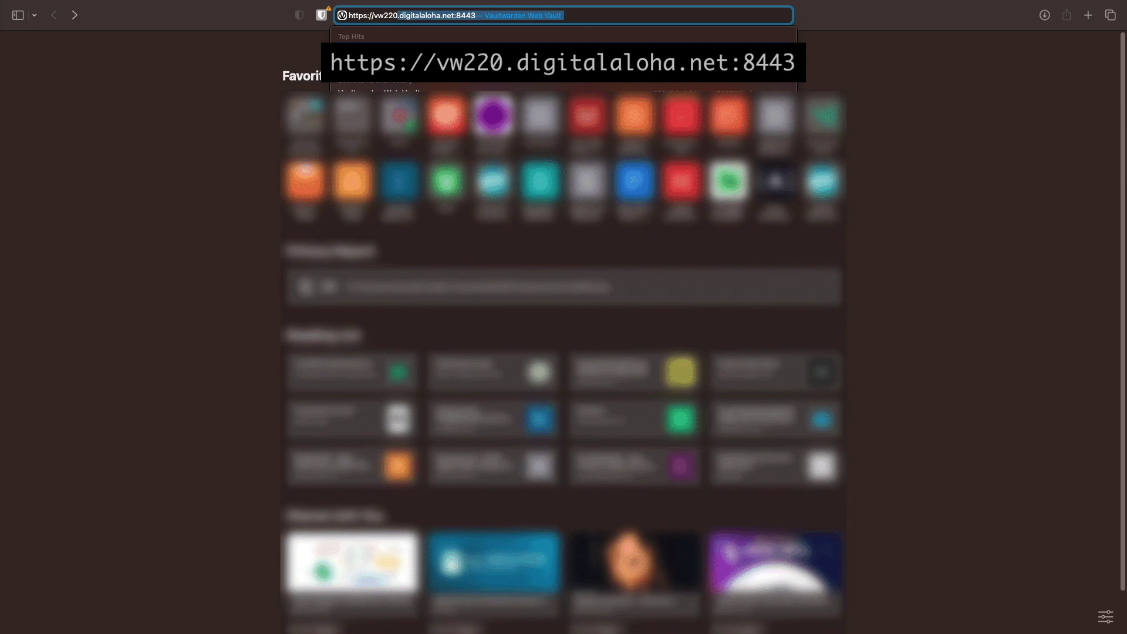
Load the vault at vw220.digitalaloha.net:8443 and register an account with e-mail, name and master password.
{"action": "key", "text": "Return"}
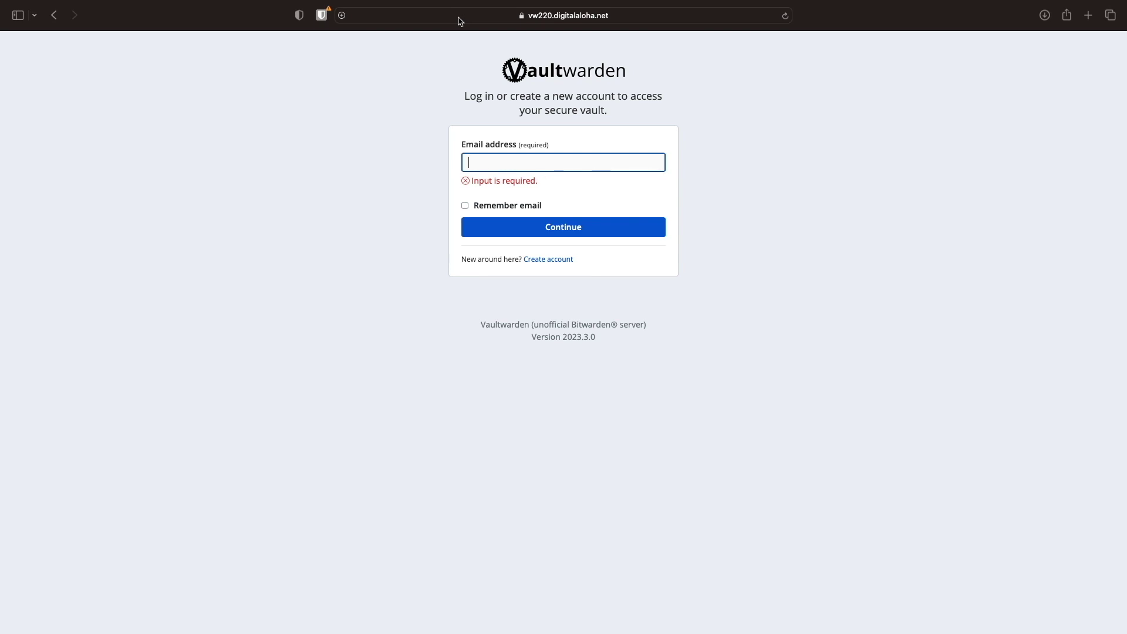
{"action": "left_click", "coordinate": [548, 259]}
{"action": "left_click", "coordinate": [487, 115]}
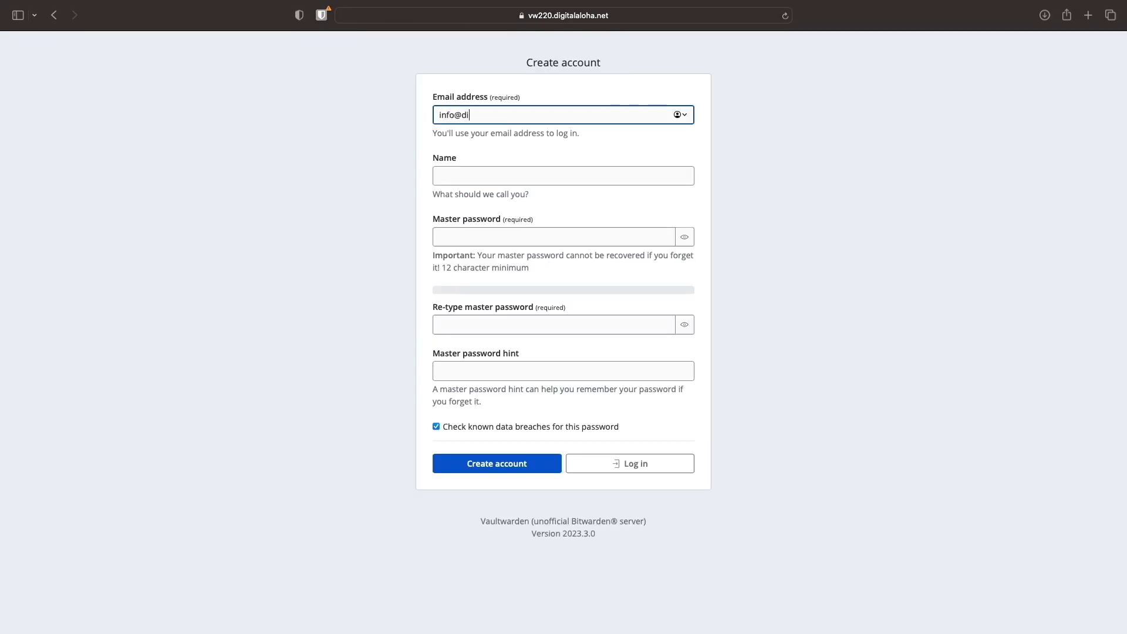
{"action": "key", "text": "Tab"}
{"action": "type", "text": "Ferd"}
{"action": "key", "text": "Tab"}
{"action": "type", "text": "••••••••••••••"}
{"action": "key", "text": "Tab"}
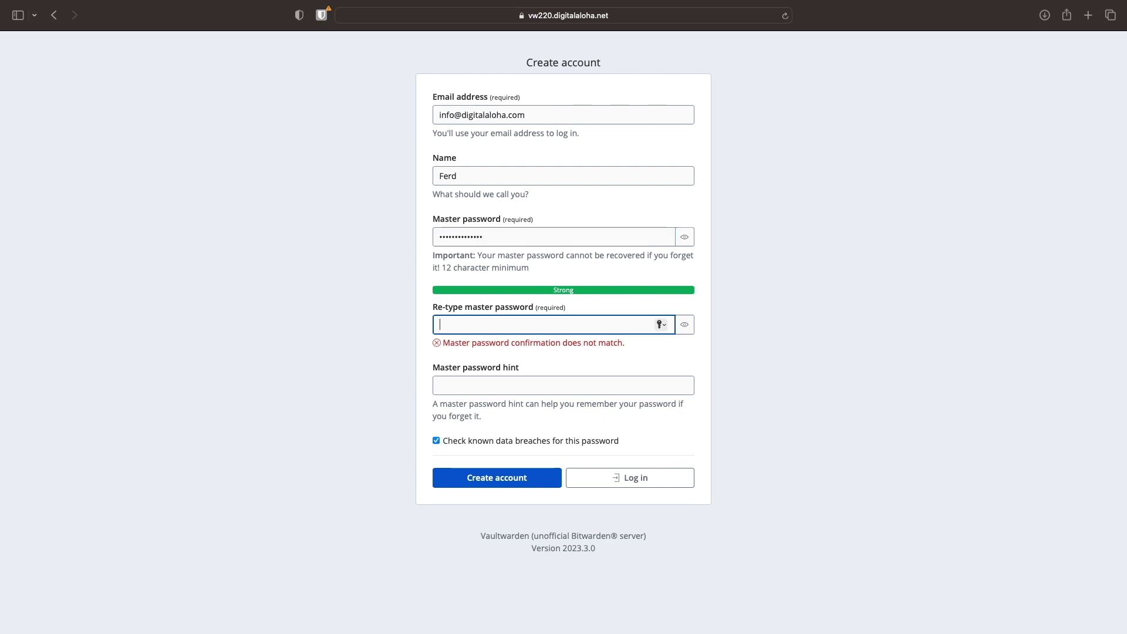
{"action": "type", "text": "••••••••••••••"}
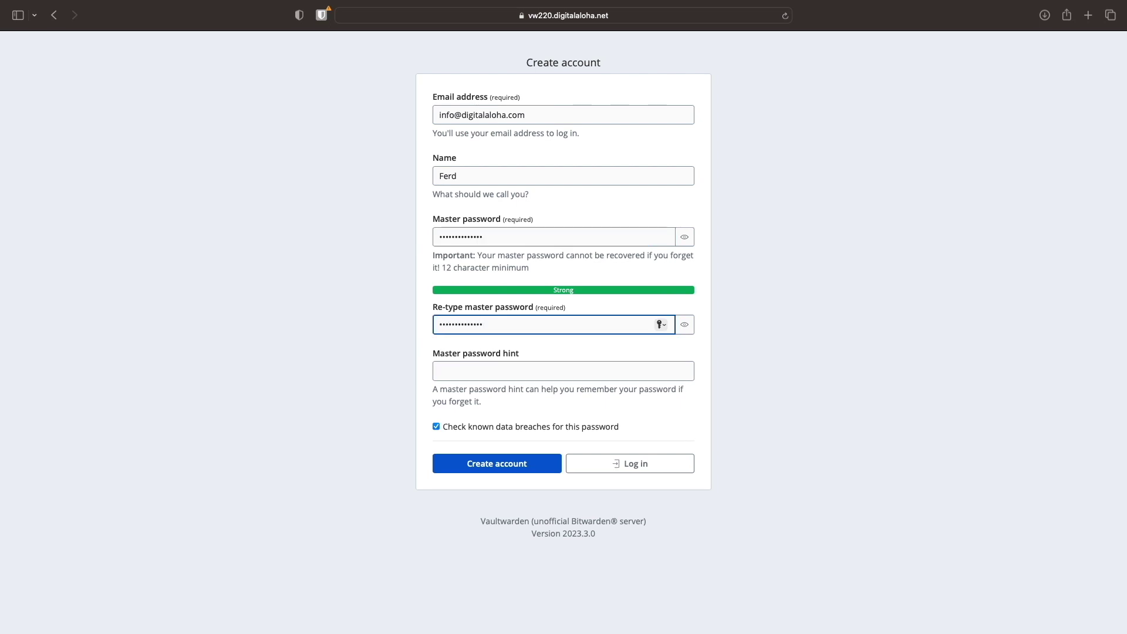
{"action": "key", "text": "Tab"}
{"action": "left_click", "coordinate": [550, 465]}
Log in to the new account with its master password, reaching the empty vault.
{"action": "left_click", "coordinate": [554, 214]}
{"action": "type", "text": "••••••••••••••"}
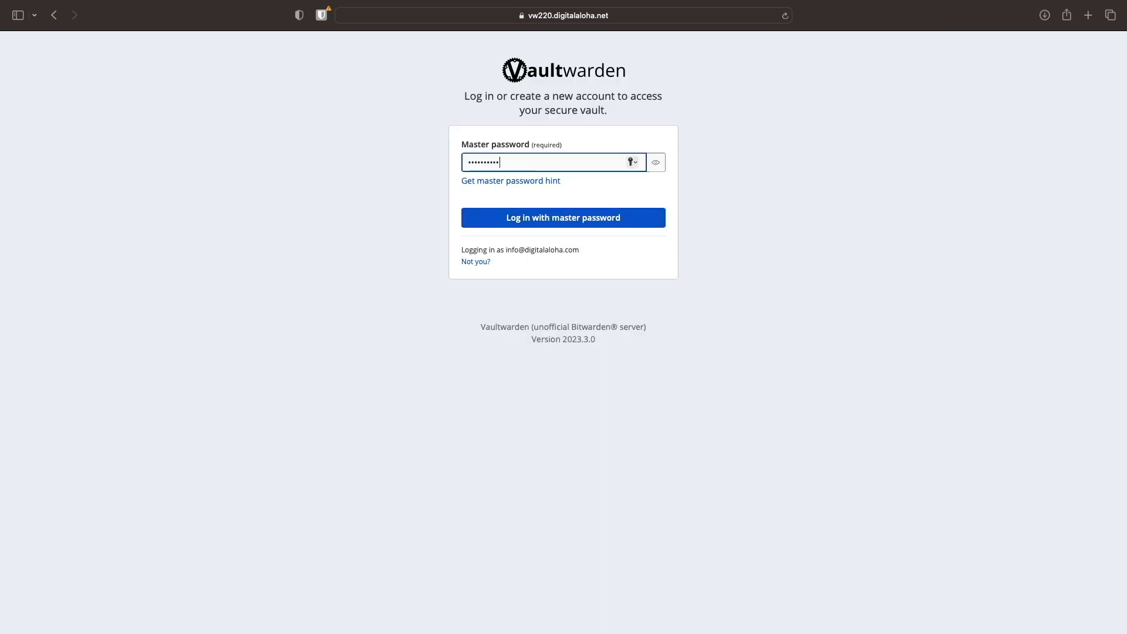
{"action": "left_click", "coordinate": [556, 217]}
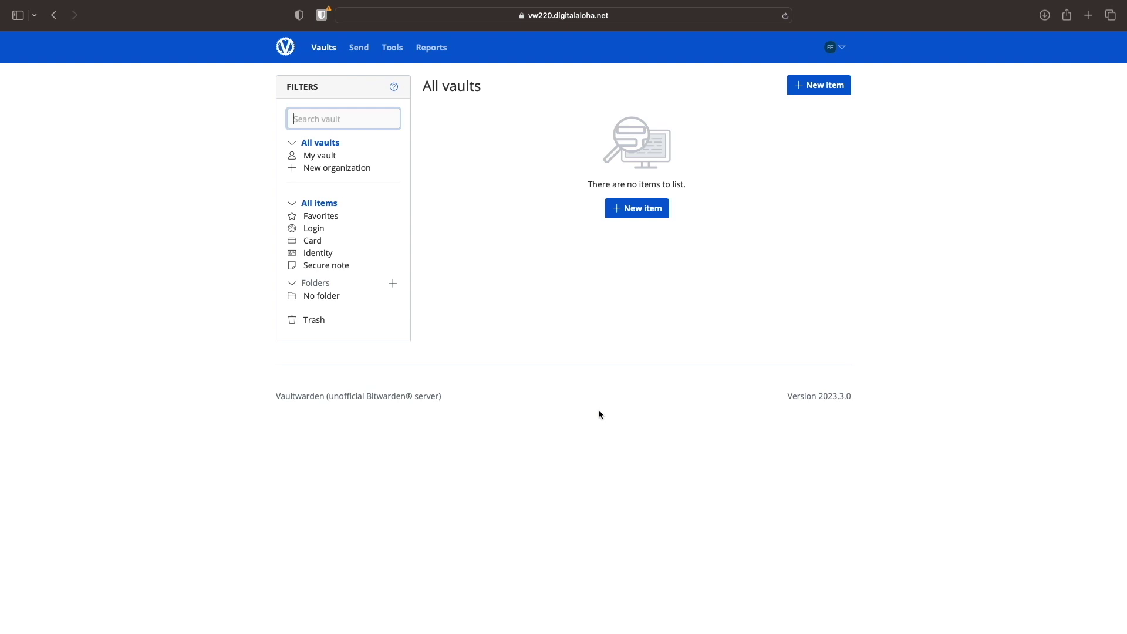